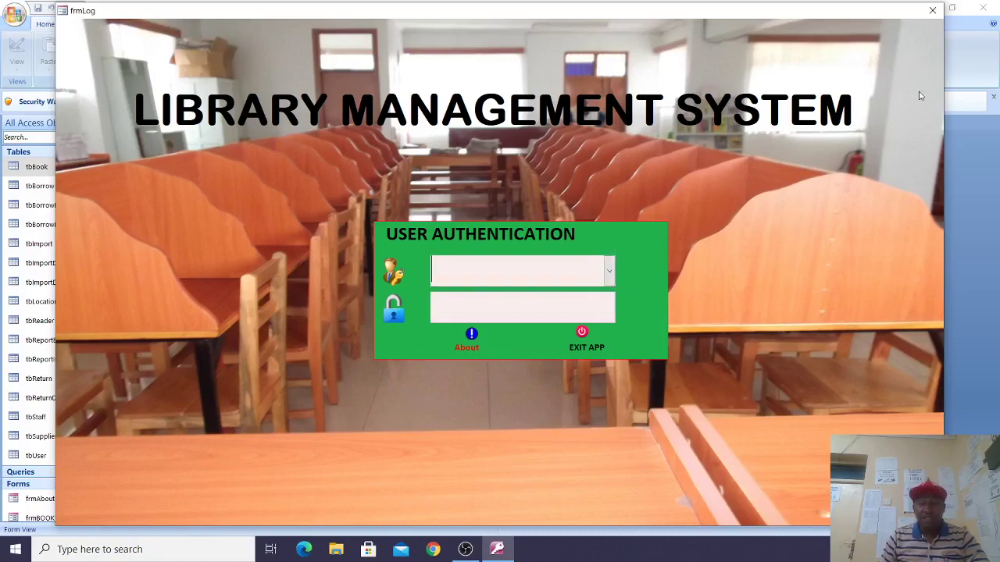
# Step: Close the login form and enable the database's blocked content via the Security Warning options
pyautogui.click(927, 14)
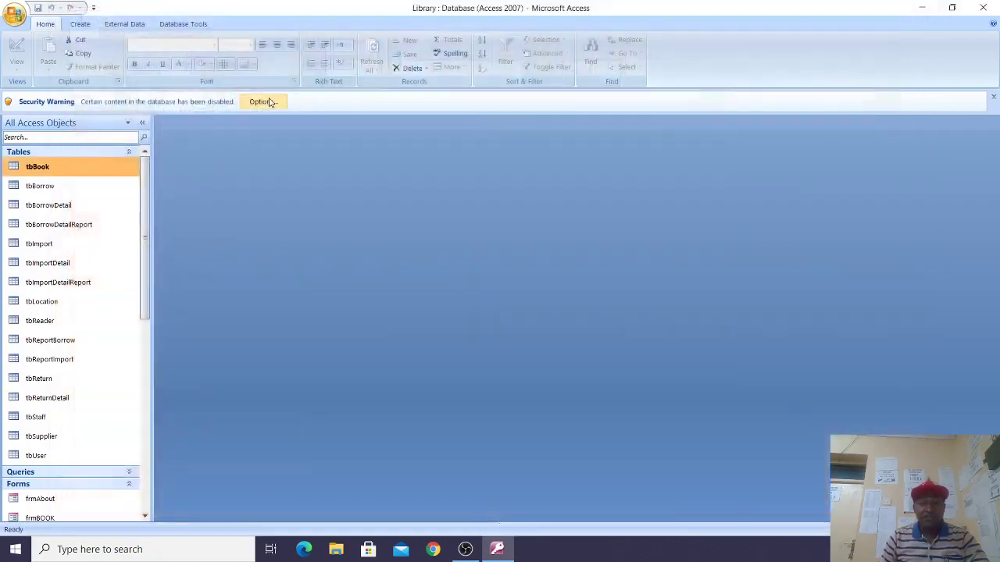
pyautogui.click(264, 101)
pyautogui.click(397, 306)
pyautogui.click(576, 394)
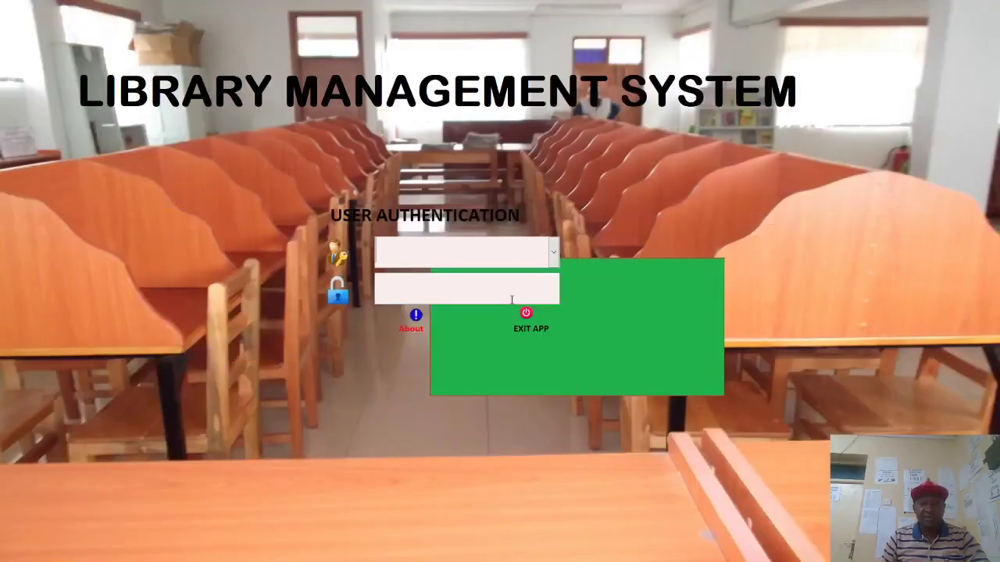
# Step: Log in by choosing a staff user from the list and entering the account password
pyautogui.click(552, 263)
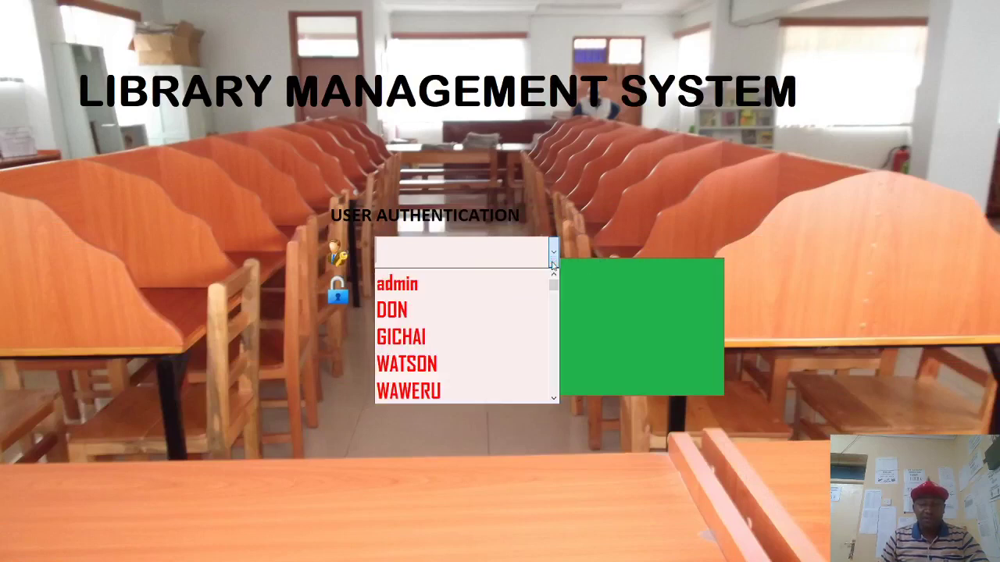
pyautogui.click(500, 310)
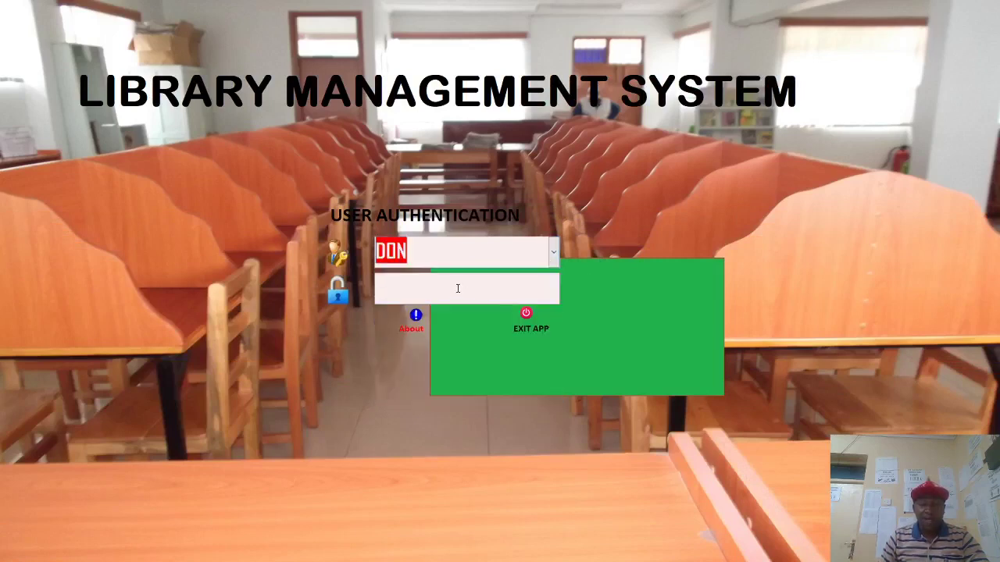
pyautogui.write('***')
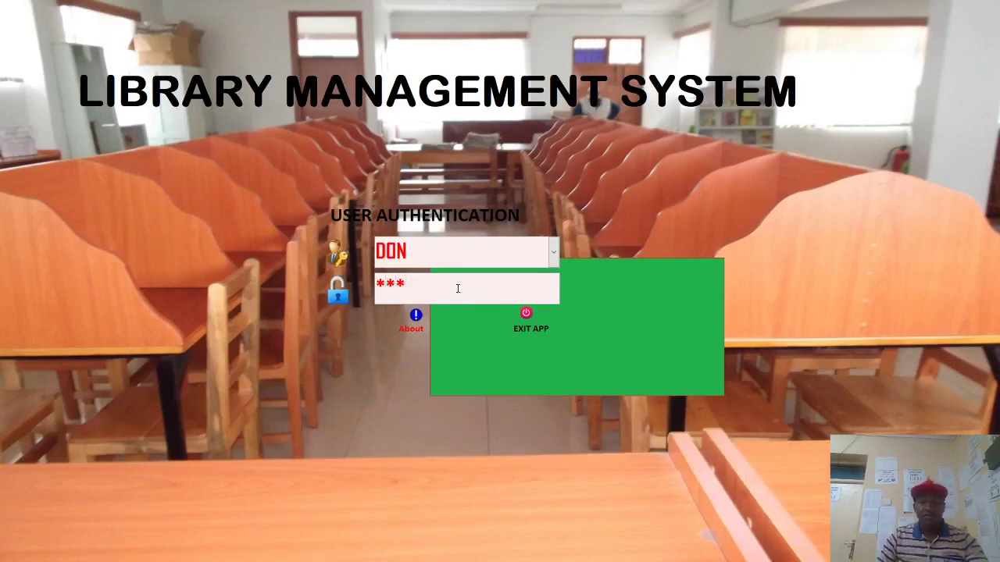
pyautogui.press('Return')
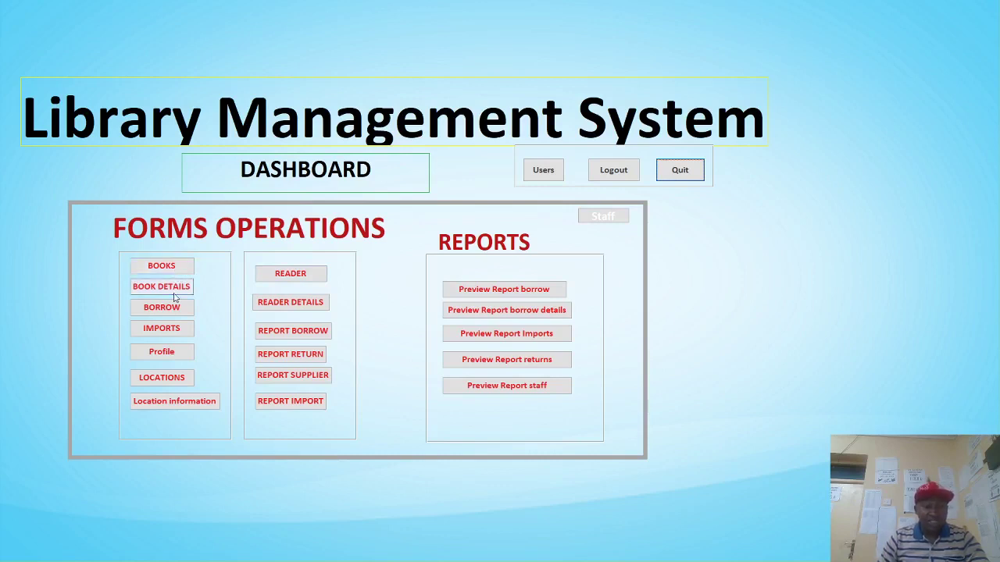
# Step: Visit the Profile form and the Import report, then open the Books Details form
pyautogui.click(175, 358)
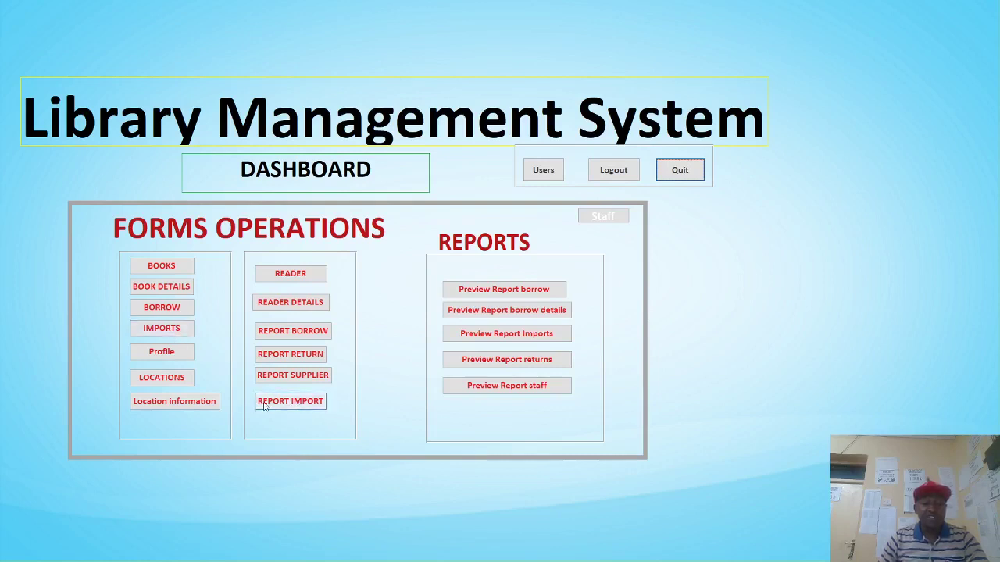
pyautogui.click(299, 405)
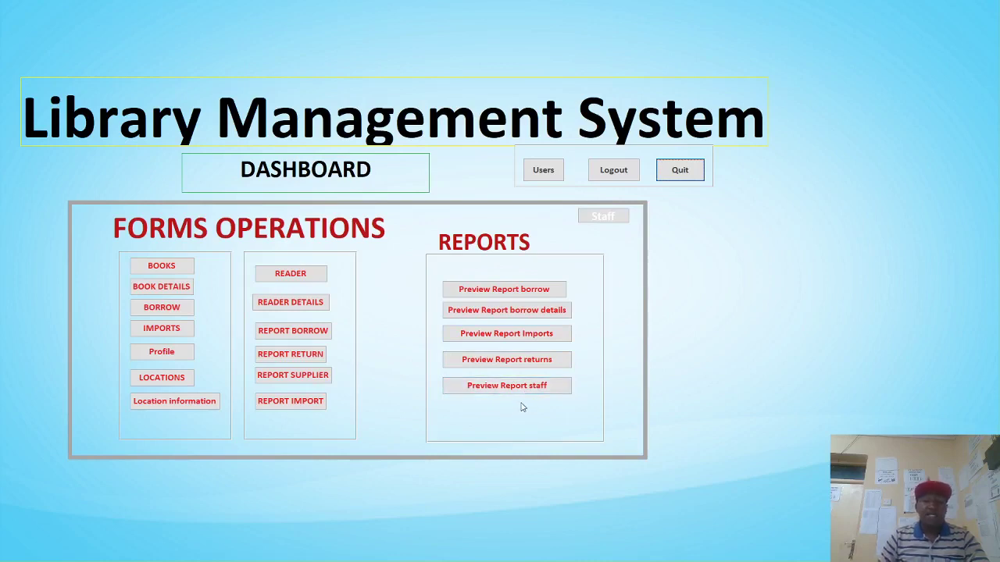
pyautogui.click(175, 269)
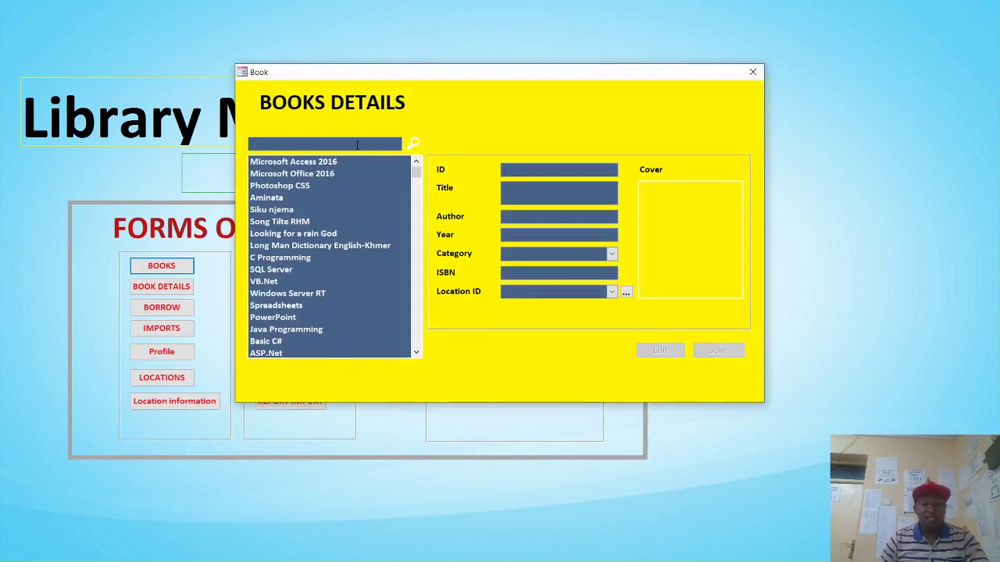
# Step: Show the 'Looking for a rain God' record, try editing it, dismiss the run-time error, and close the form
pyautogui.click(298, 236)
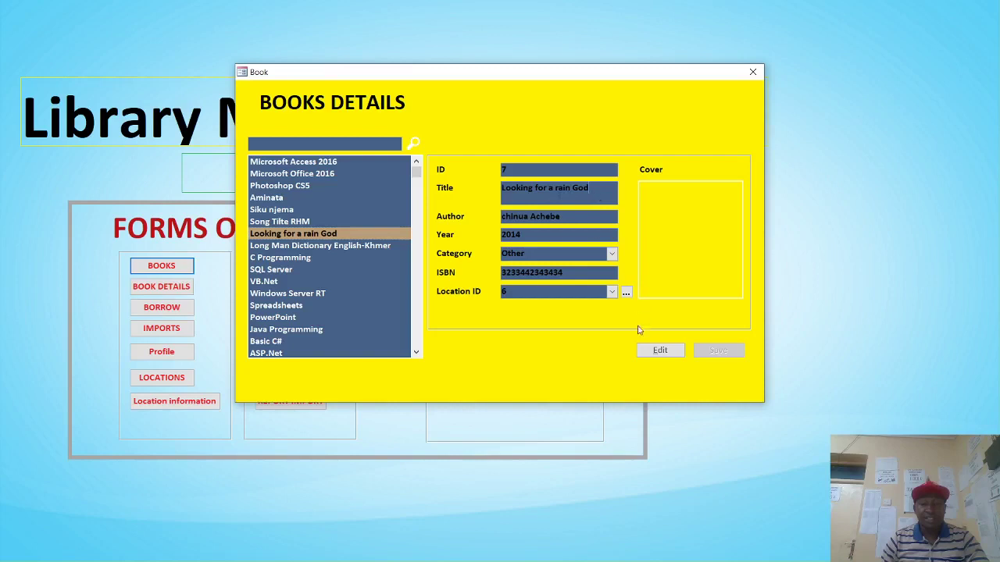
pyautogui.click(658, 350)
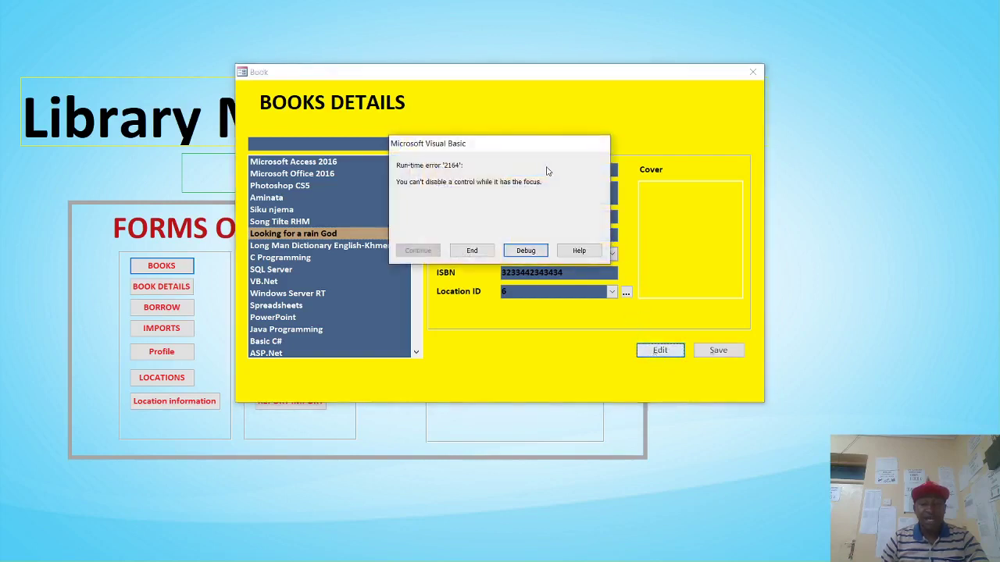
pyautogui.click(472, 251)
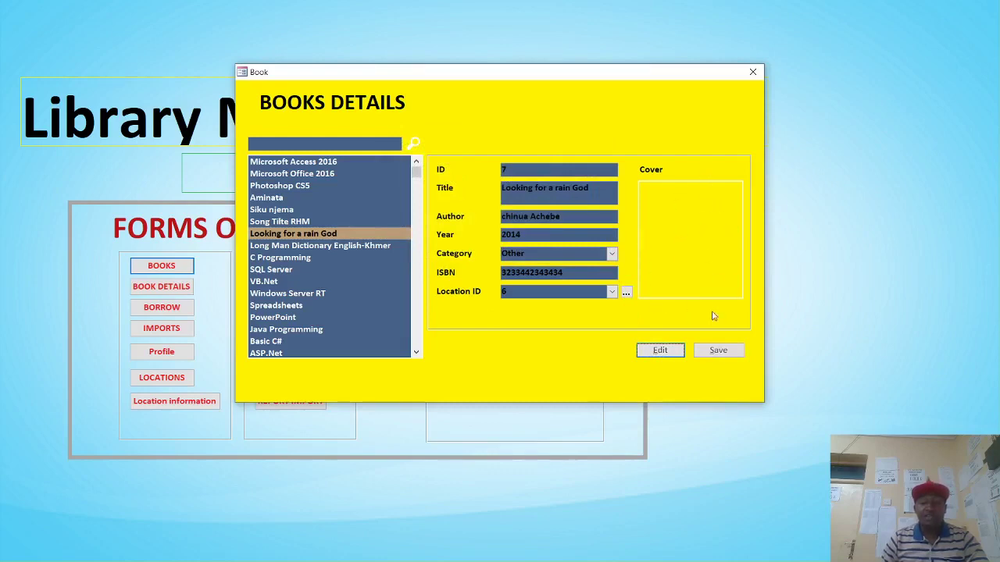
pyautogui.click(752, 71)
# Step: Scroll through the full Book Details list, close it, and open the Borrow a Book form
pyautogui.click(185, 287)
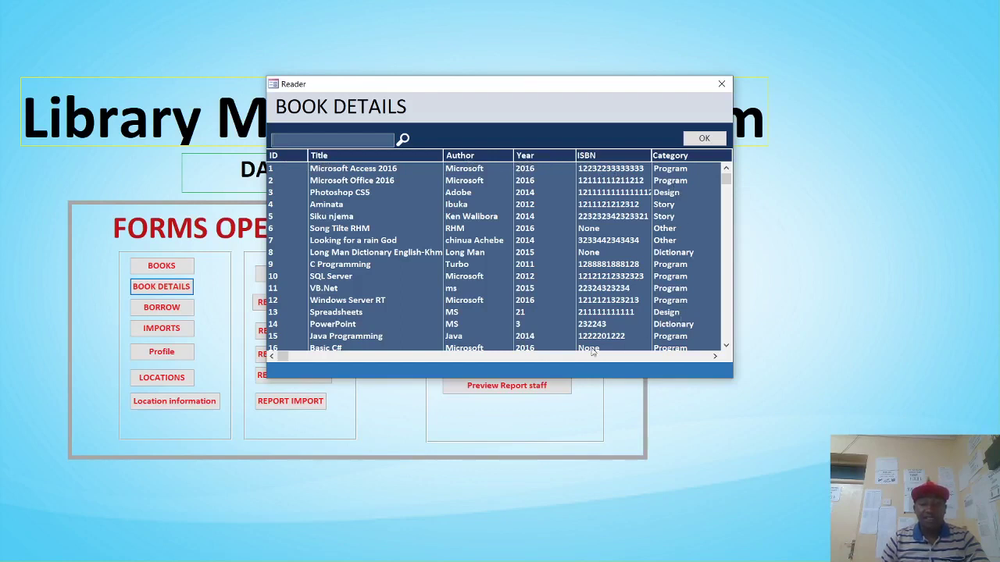
pyautogui.moveTo(283, 356); pyautogui.dragTo(316, 364)
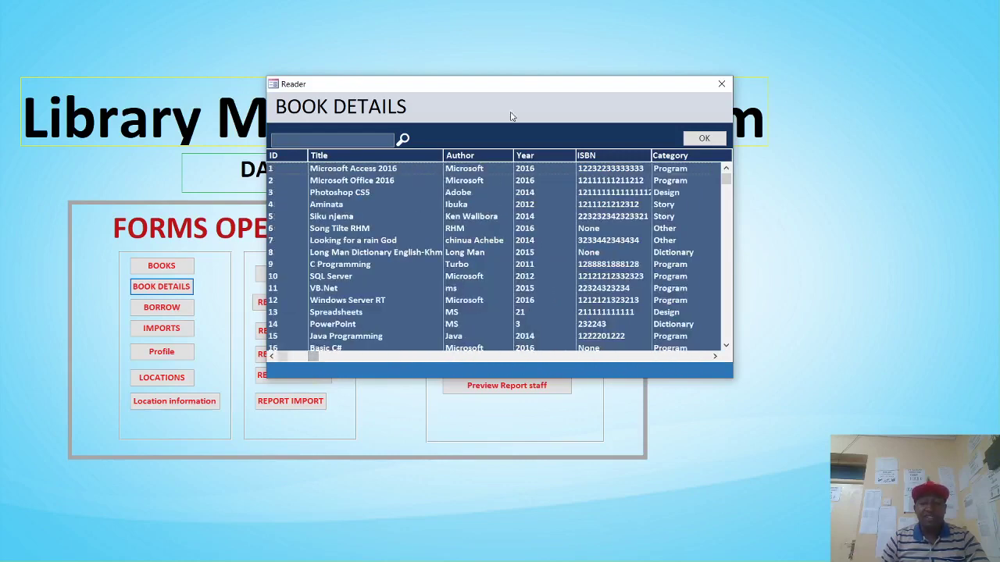
pyautogui.click(722, 84)
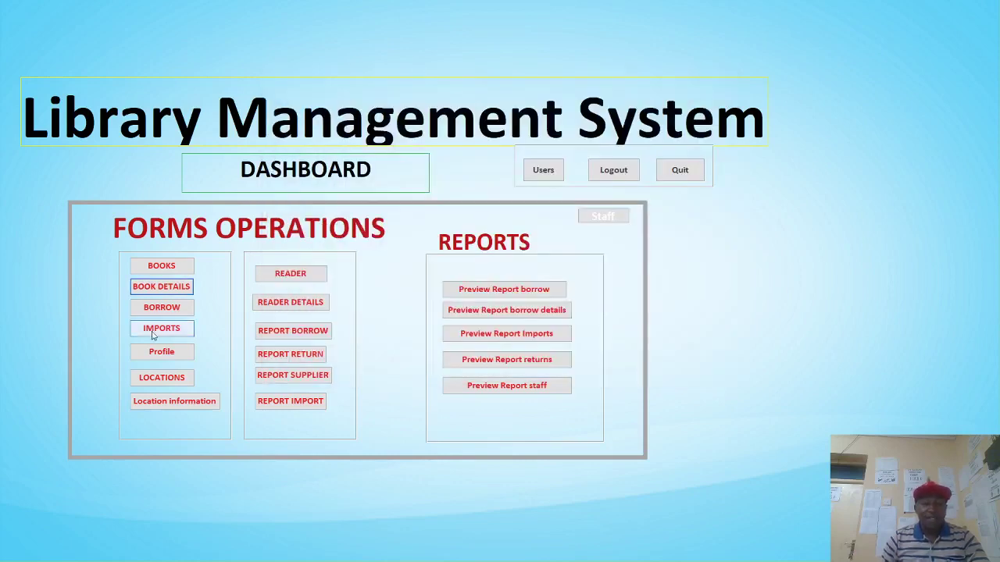
pyautogui.click(163, 309)
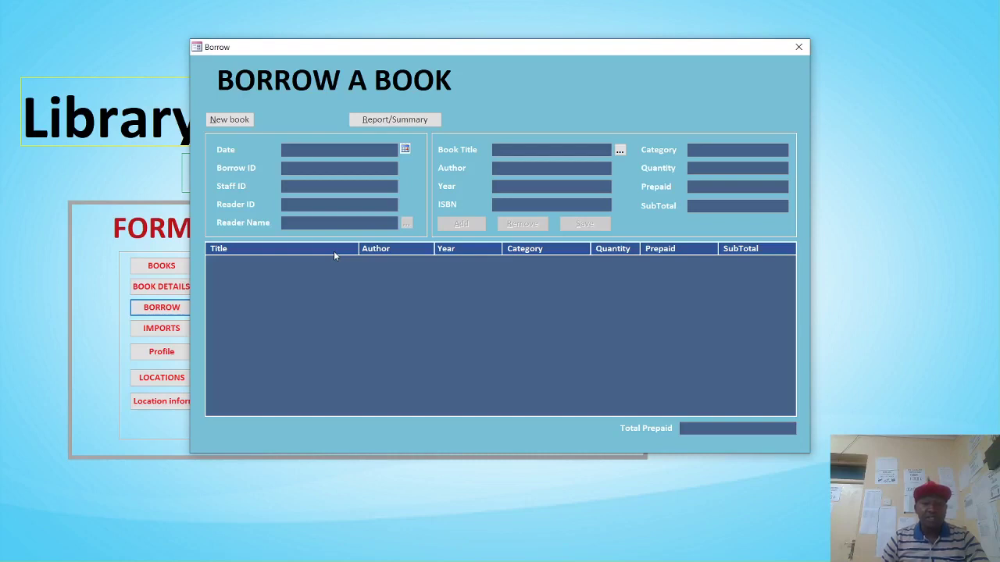
# Step: Start a new borrow record for the book Microsoft Access 2016 and reader ID 6
pyautogui.click(226, 121)
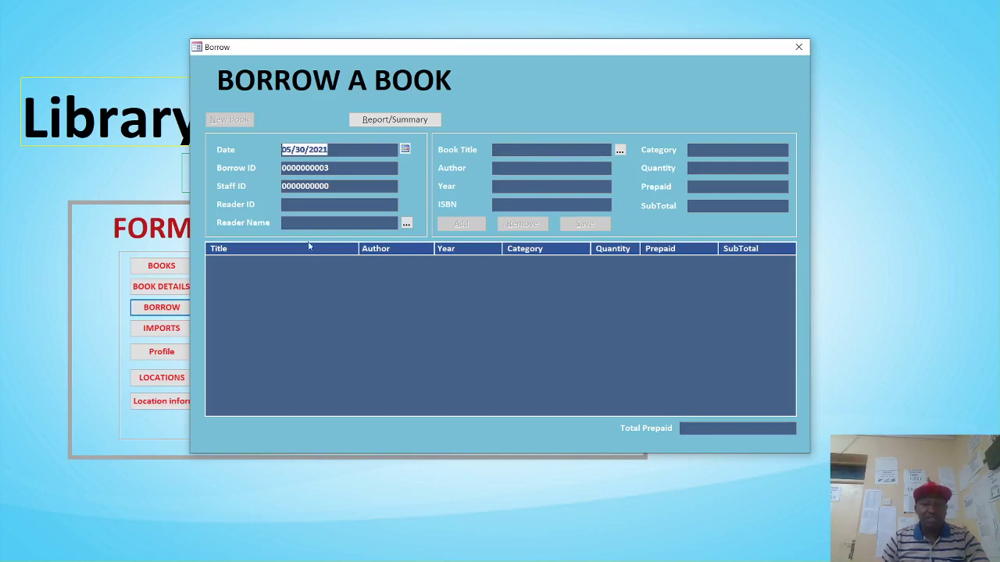
pyautogui.click(407, 224)
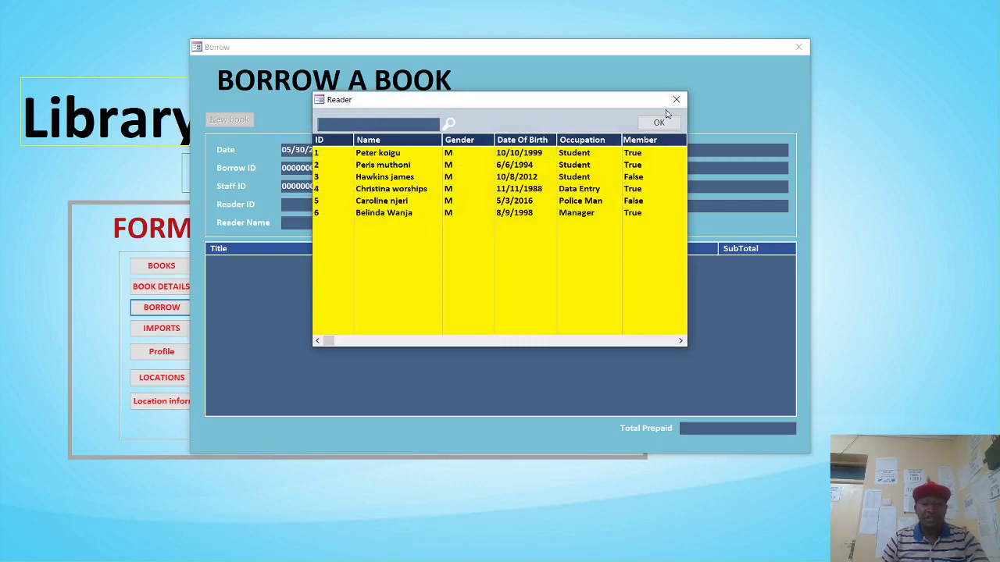
pyautogui.click(675, 100)
pyautogui.click(620, 151)
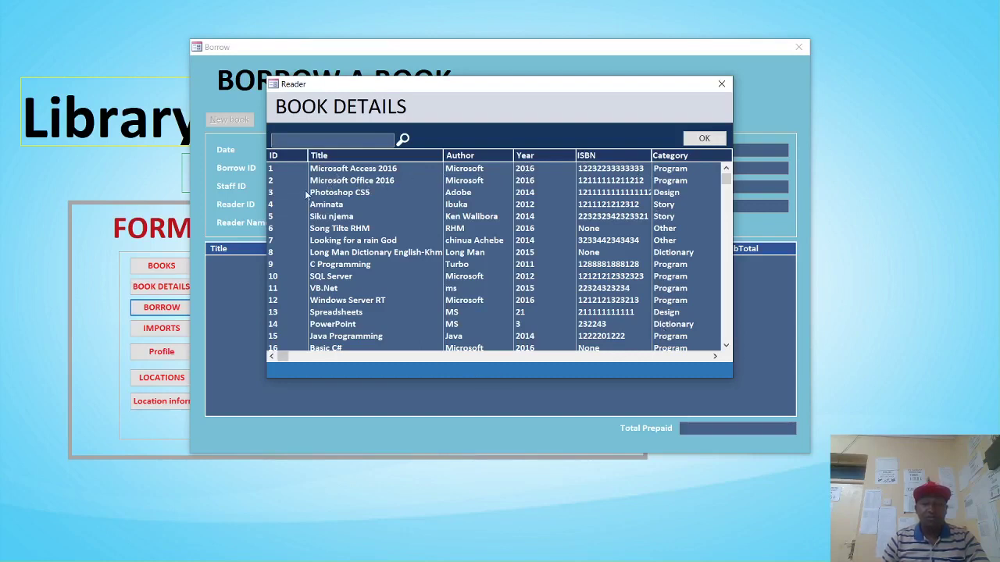
pyautogui.click(379, 172)
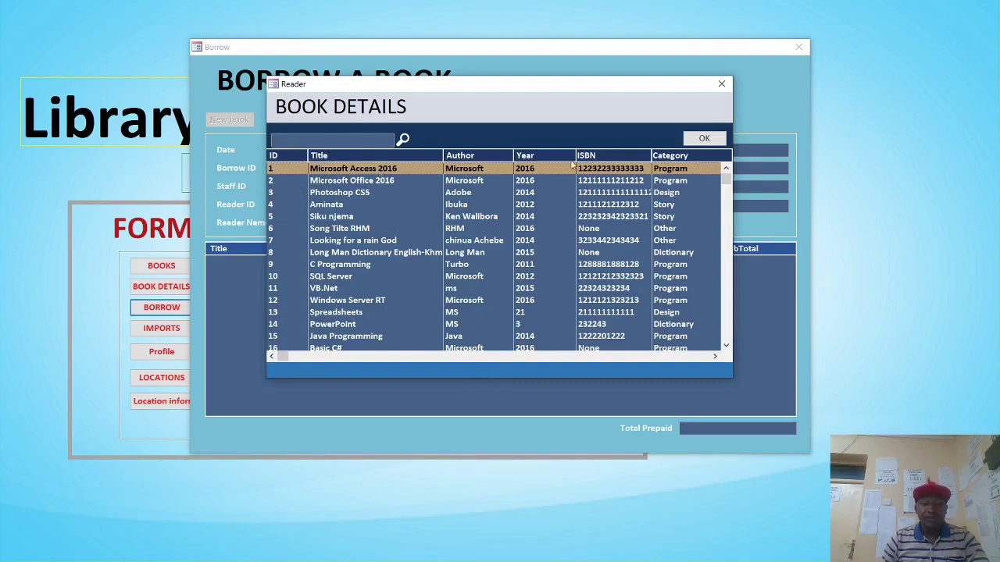
pyautogui.click(701, 139)
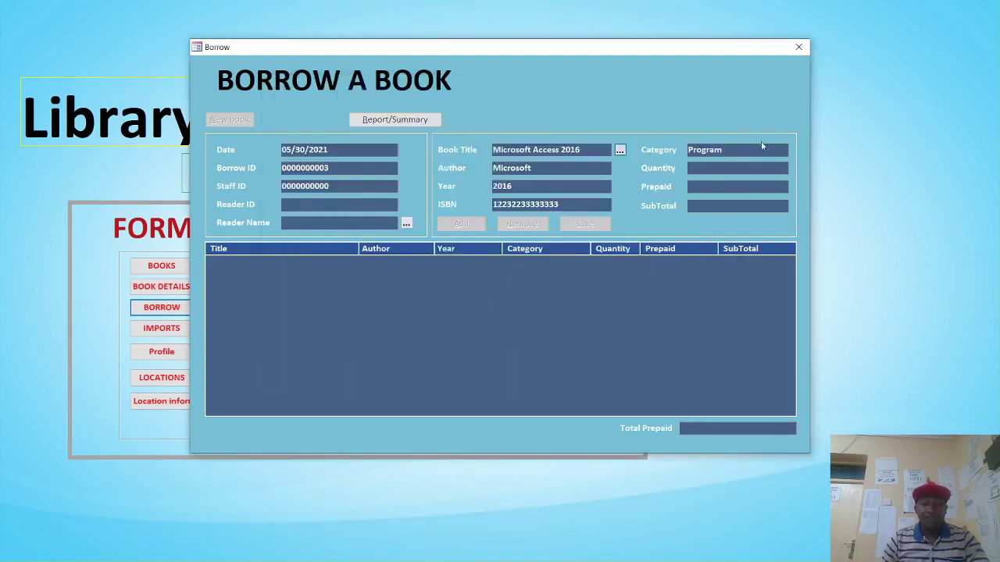
pyautogui.click(407, 225)
pyautogui.click(395, 214)
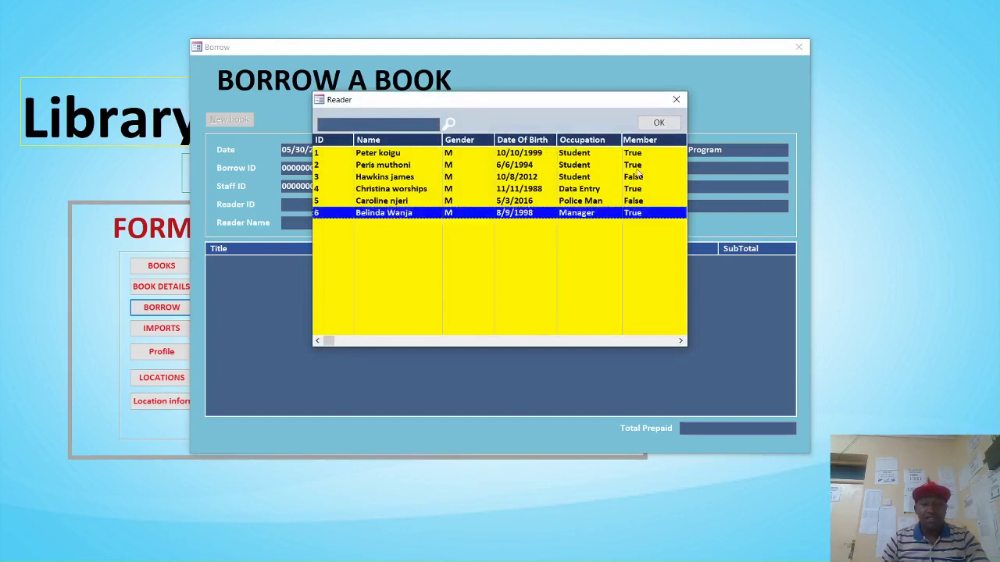
pyautogui.click(658, 123)
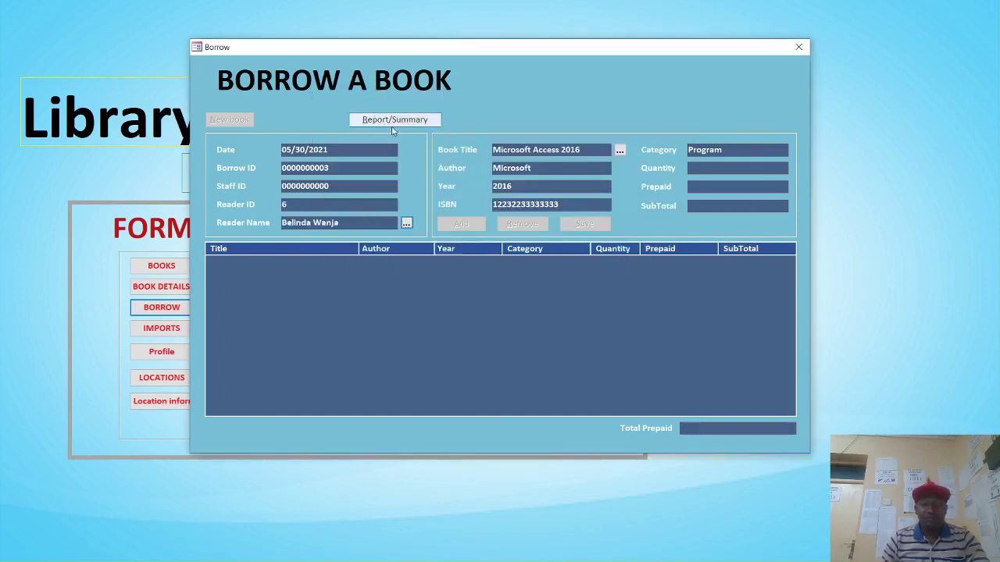
# Step: Check the borrowing details summary's Month and Year filters, then close the summary and Borrow form
pyautogui.click(384, 123)
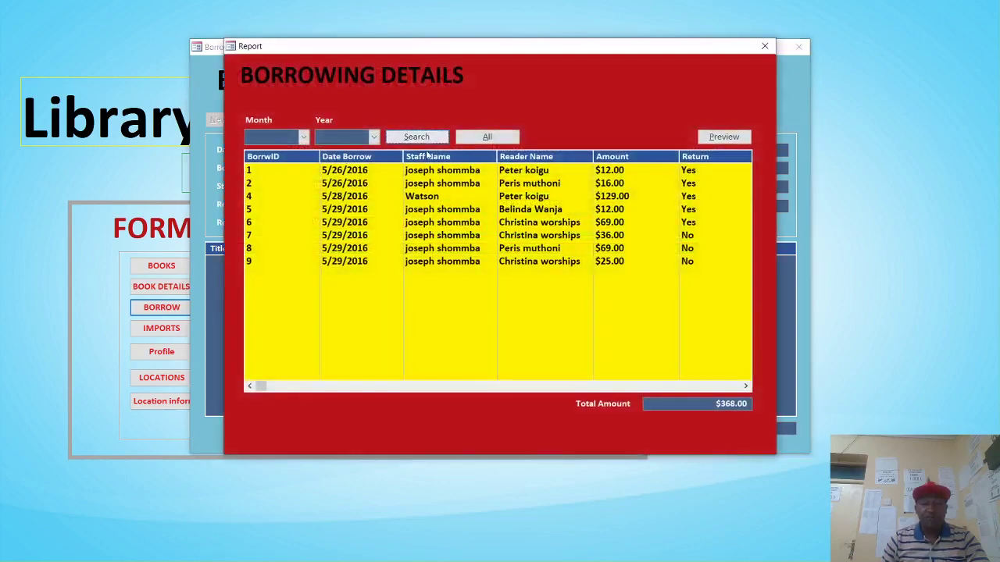
pyautogui.click(304, 138)
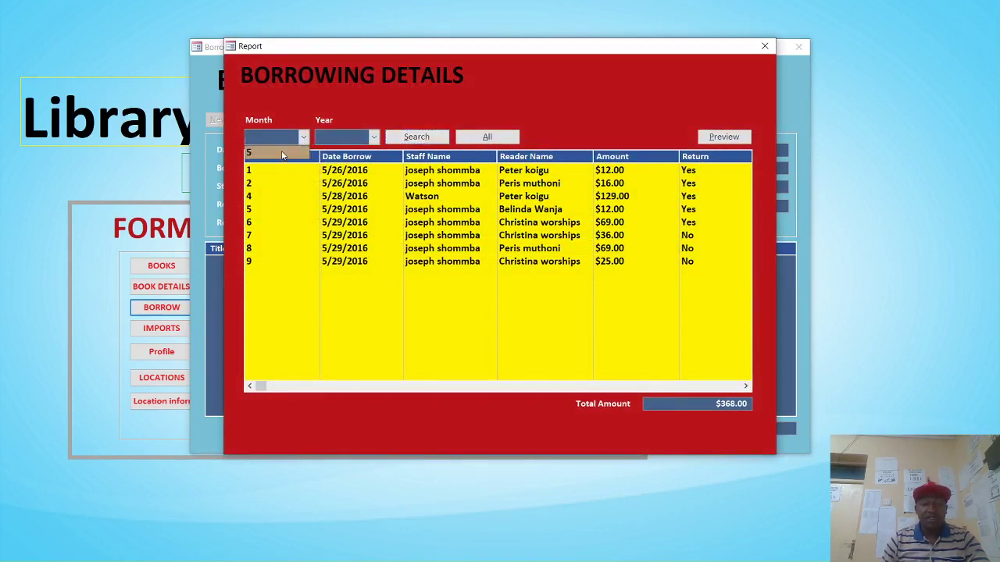
pyautogui.click(373, 137)
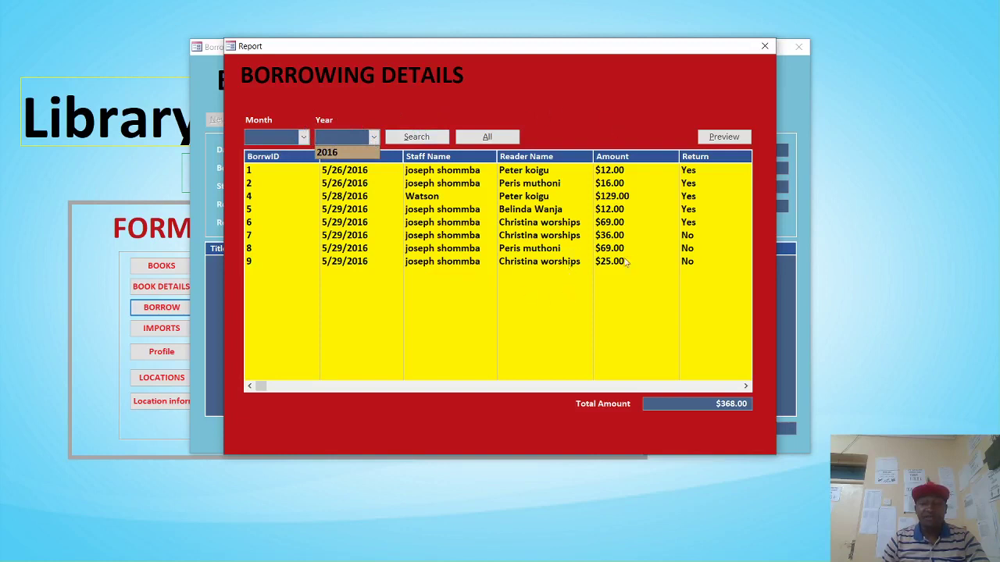
pyautogui.click(763, 46)
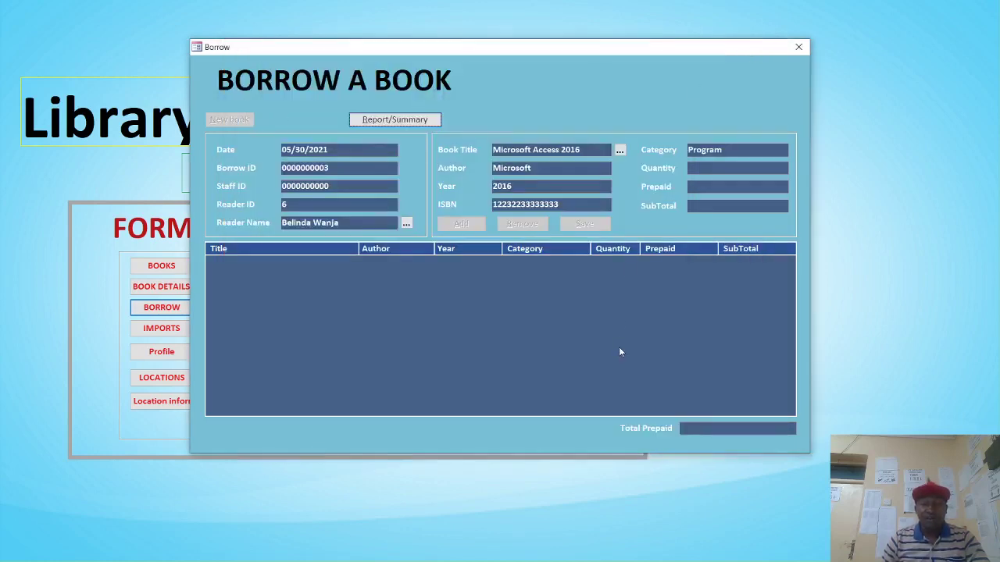
pyautogui.click(796, 49)
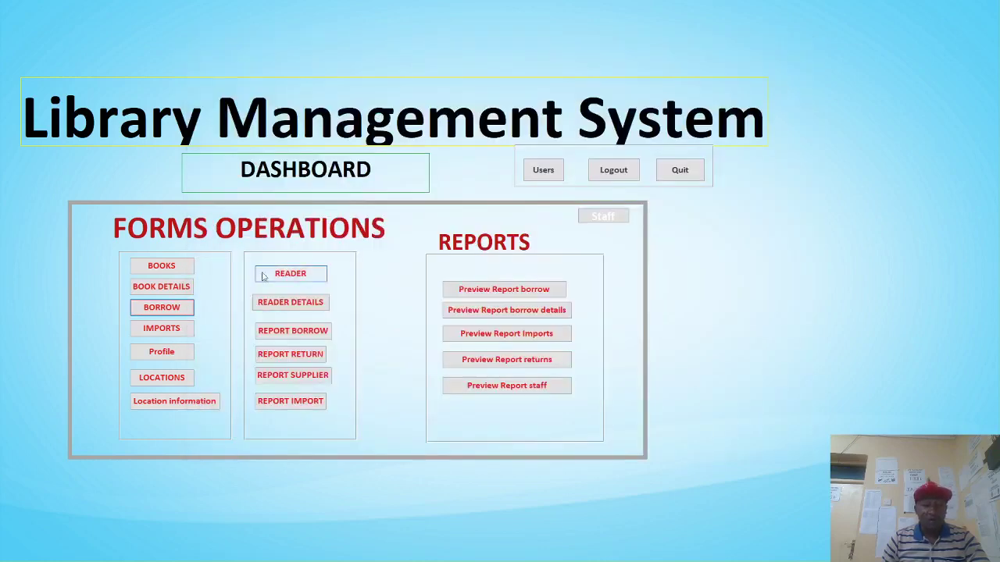
# Step: Open Book Supplies, glance at the category choices, view the Import Details report, then close both
pyautogui.click(180, 333)
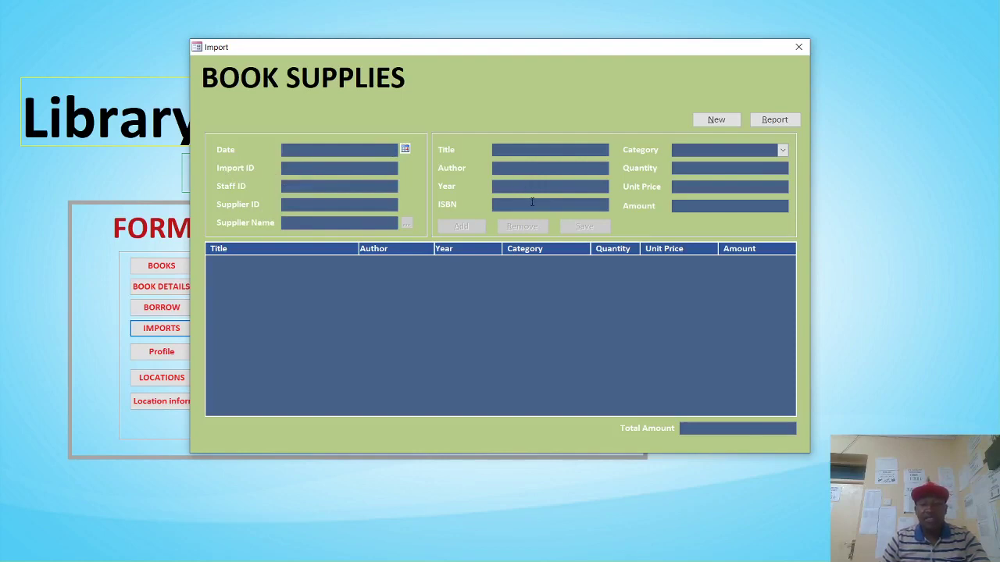
pyautogui.click(782, 153)
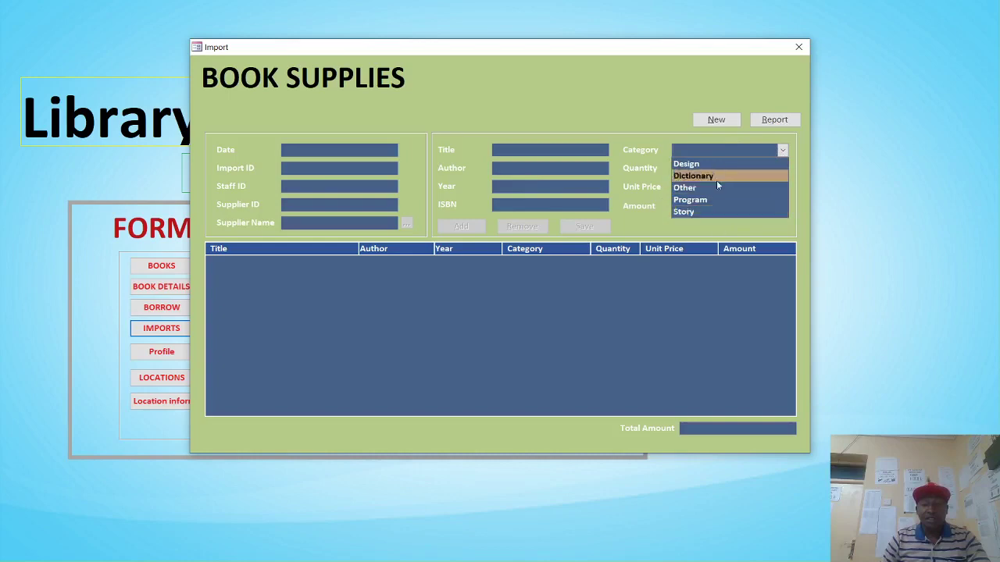
pyautogui.click(654, 114)
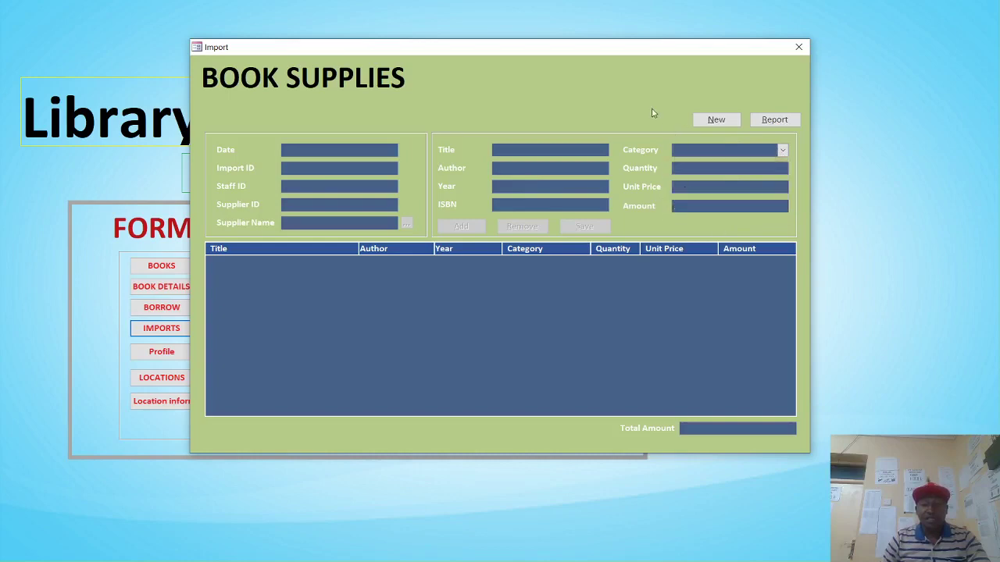
pyautogui.click(776, 122)
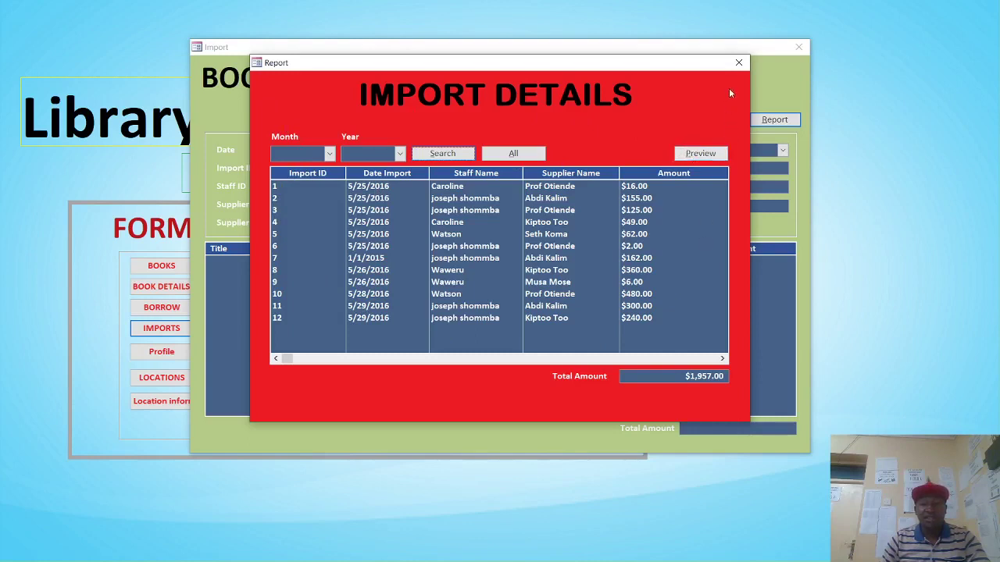
pyautogui.click(738, 64)
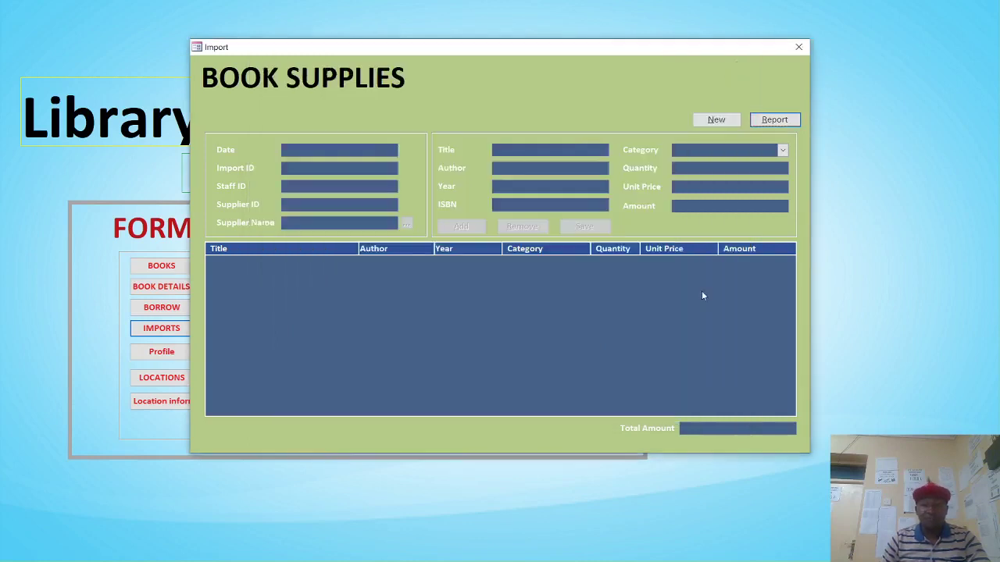
pyautogui.click(797, 50)
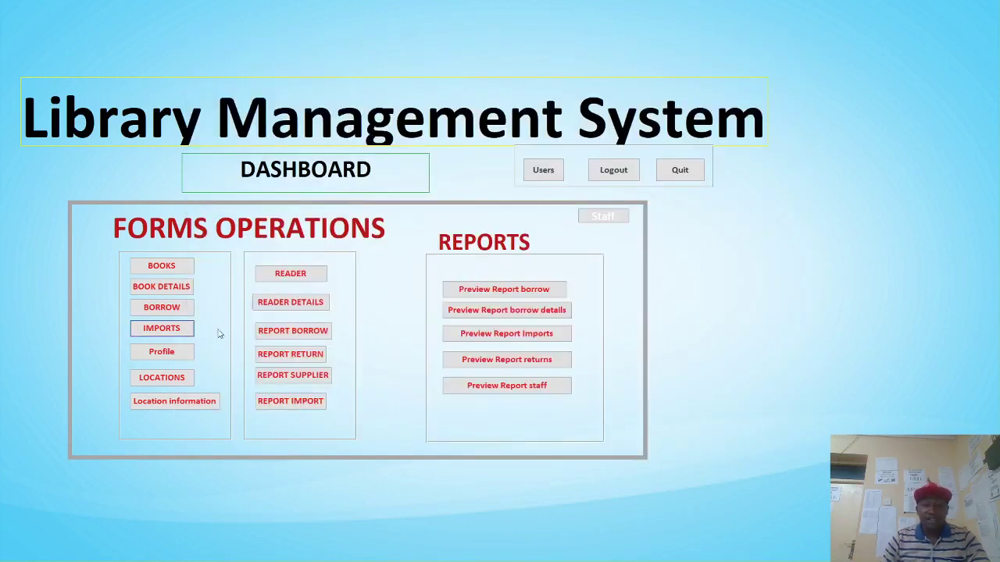
# Step: Open and close the Accounts Details form, then open the Book Location form
pyautogui.click(179, 357)
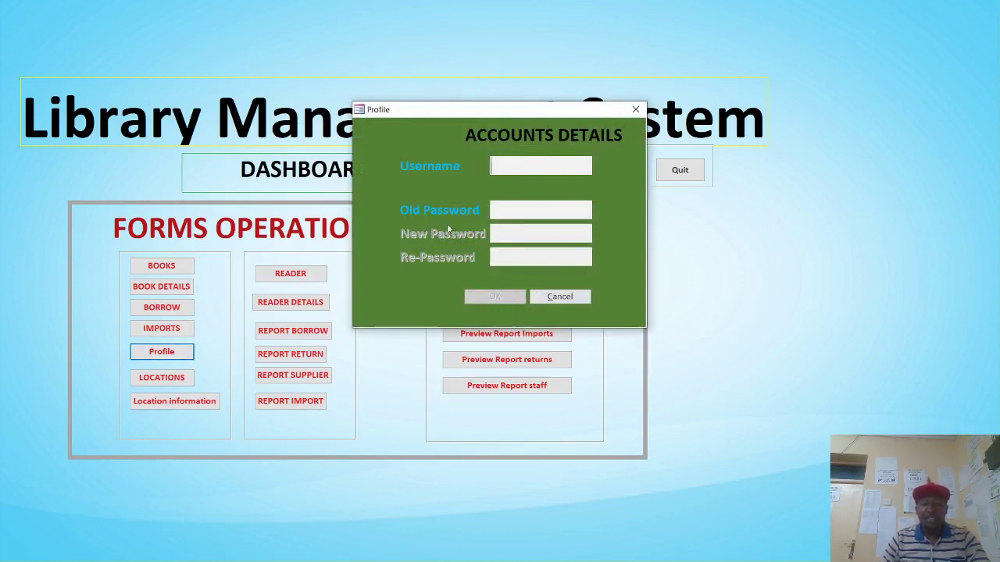
pyautogui.click(635, 109)
pyautogui.click(191, 378)
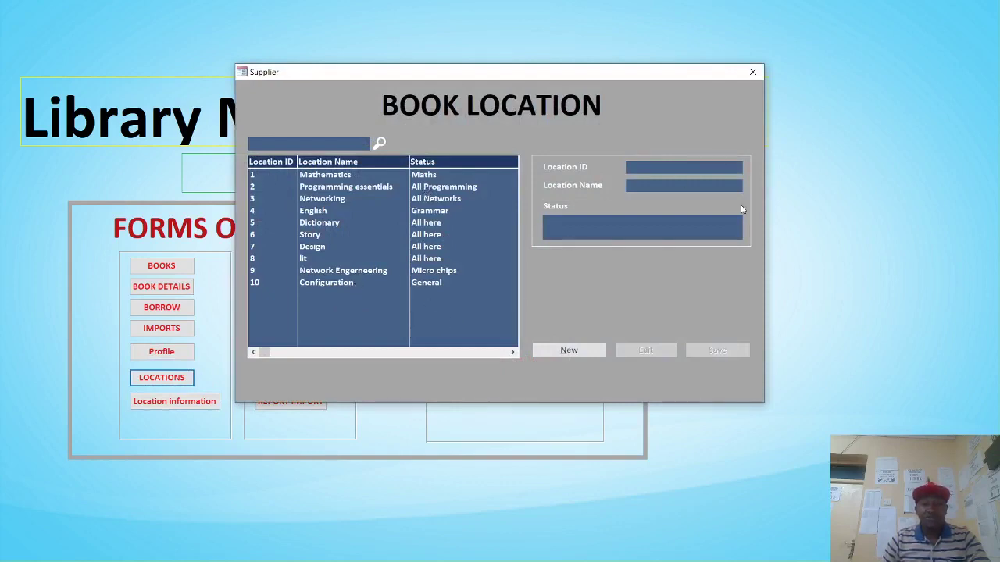
# Step: Start a new location record, close Book Location, and view then close the Location information list
pyautogui.click(568, 350)
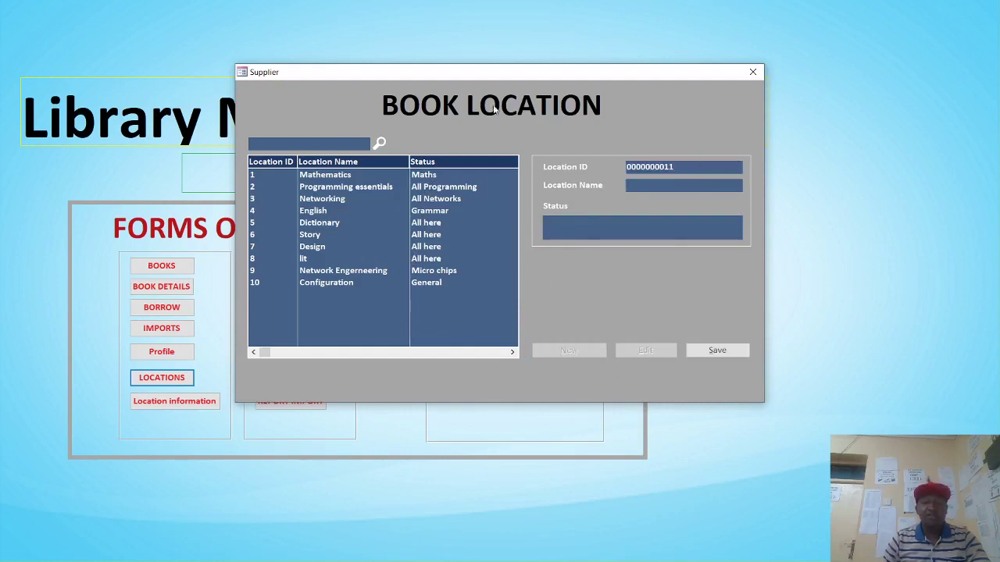
pyautogui.click(752, 74)
pyautogui.click(197, 407)
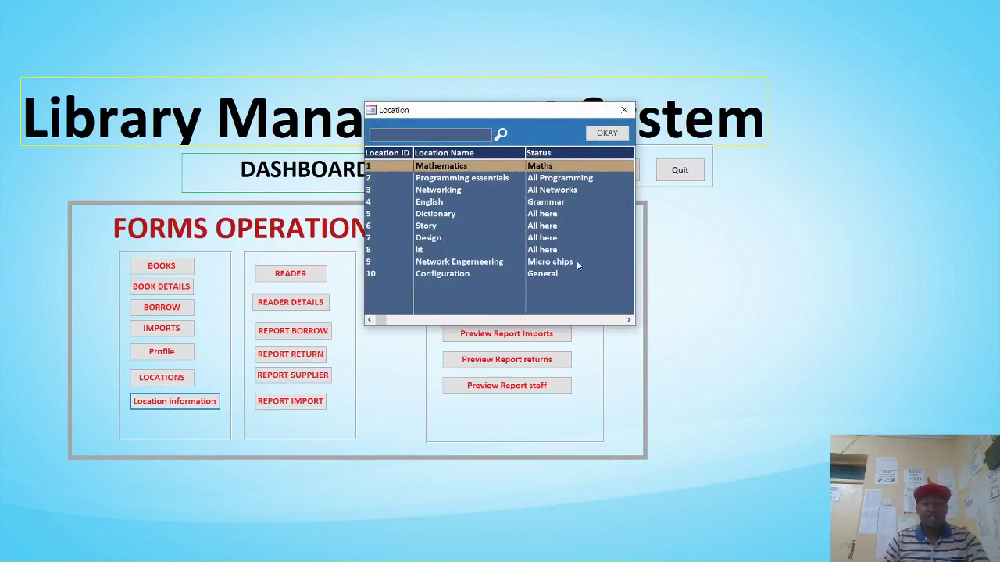
pyautogui.click(623, 113)
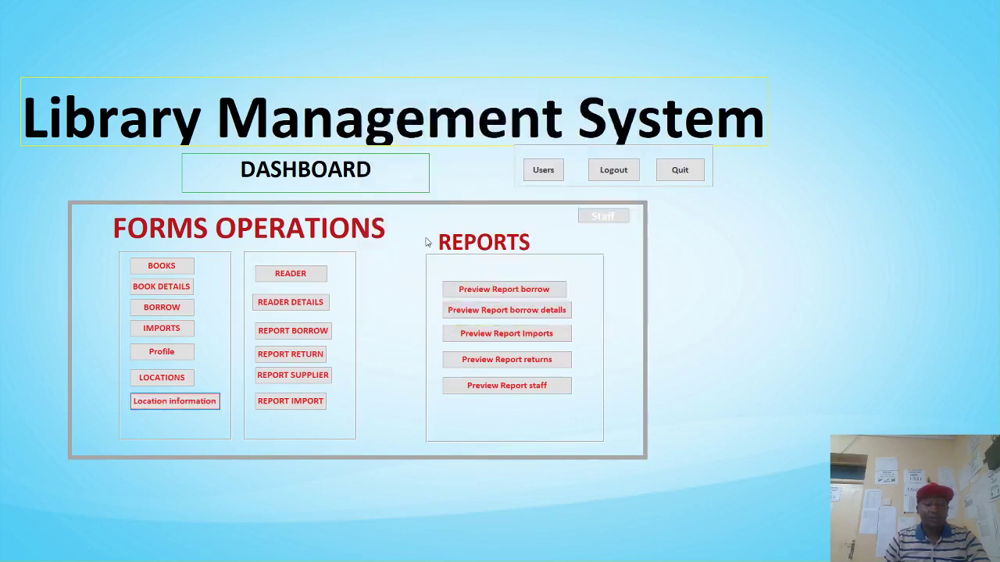
pyautogui.click(290, 275)
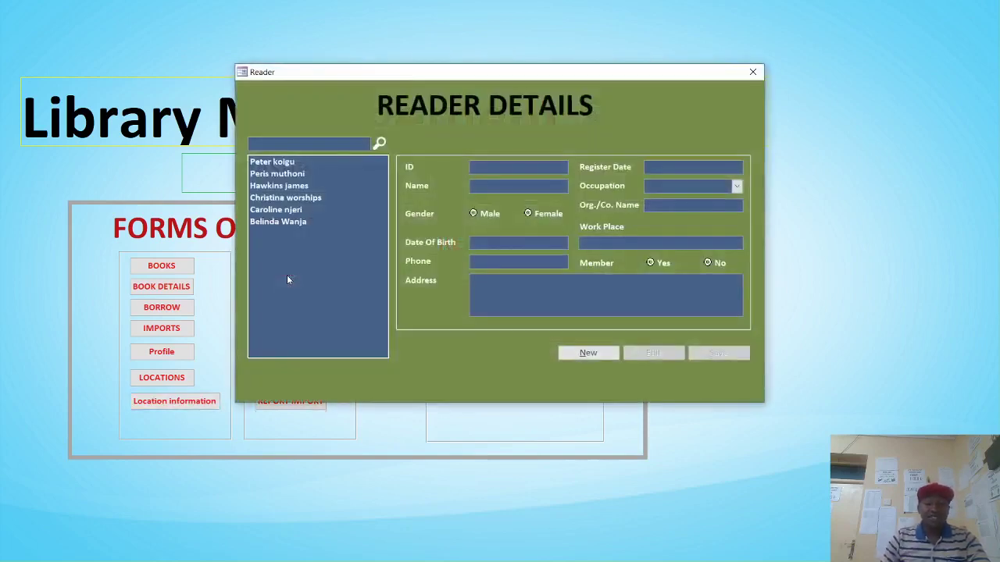
pyautogui.click(282, 165)
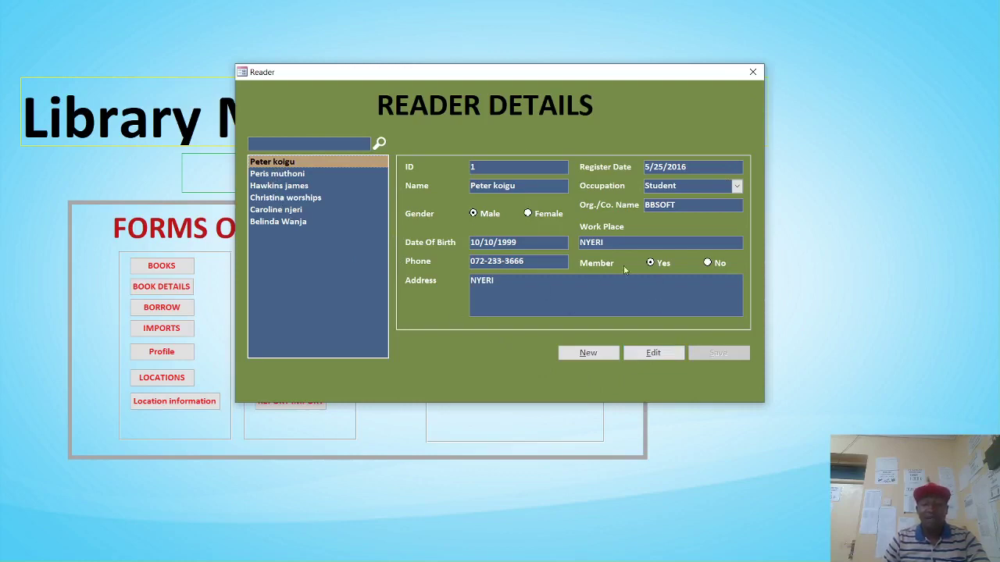
pyautogui.click(737, 187)
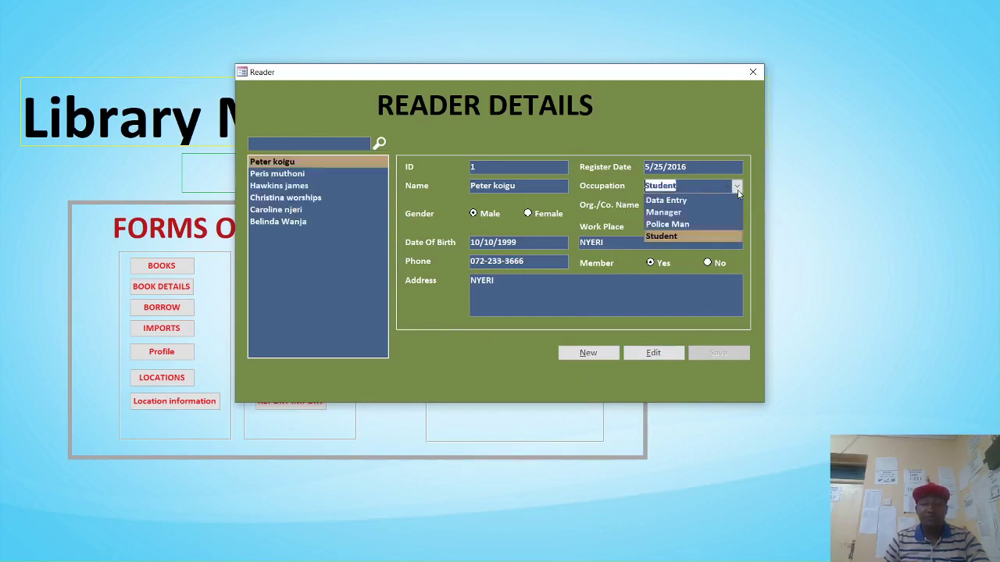
pyautogui.click(650, 131)
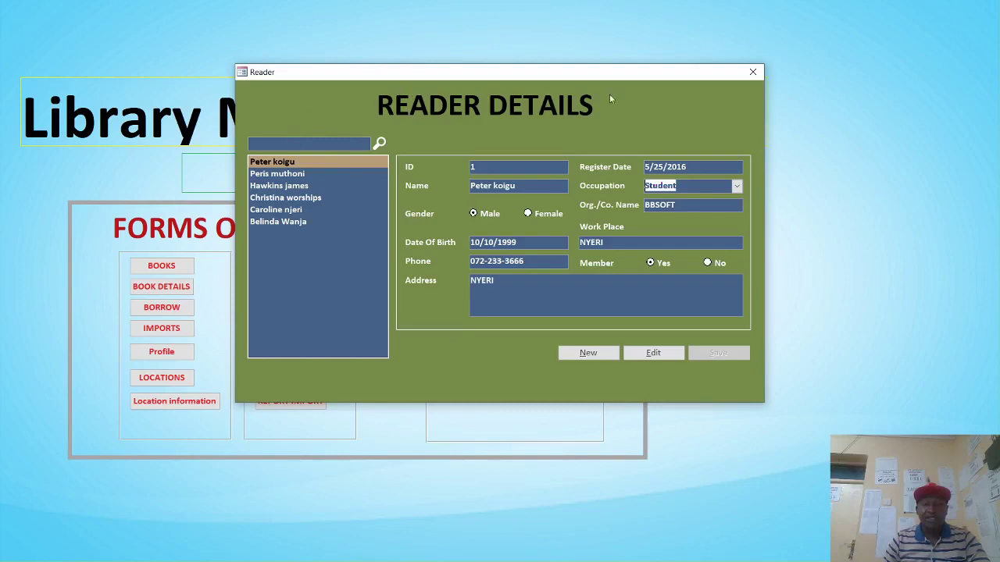
pyautogui.click(752, 72)
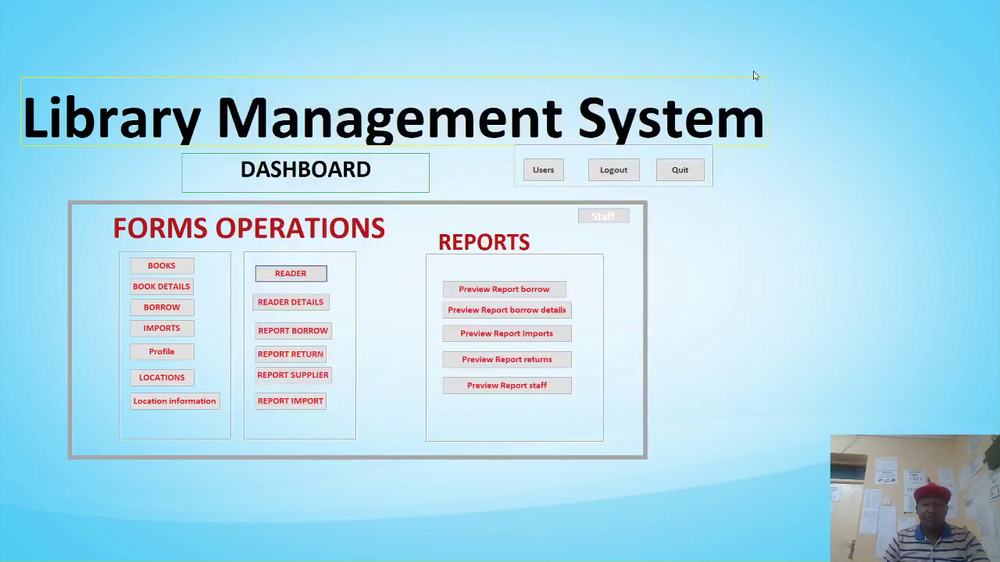
pyautogui.click(308, 304)
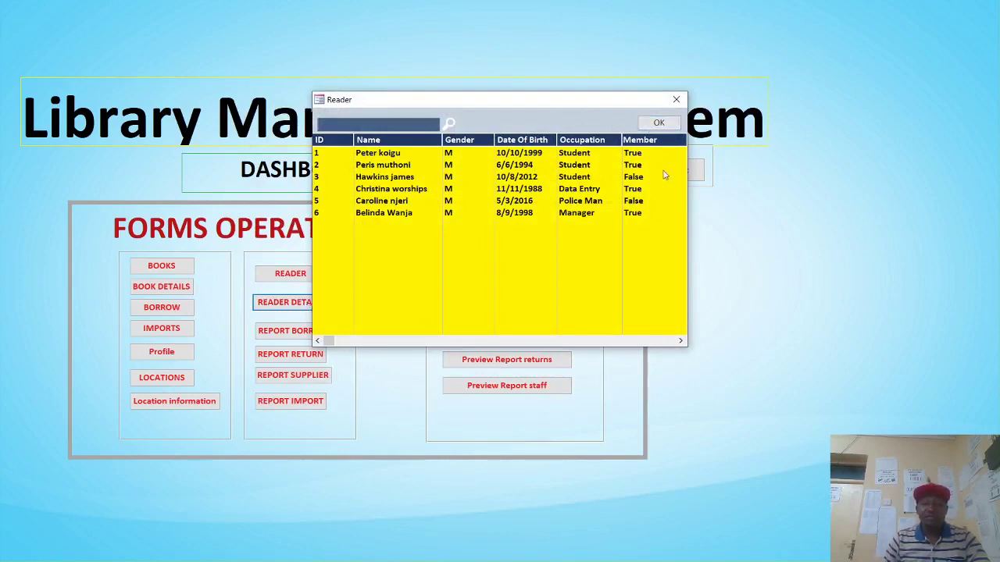
pyautogui.click(676, 99)
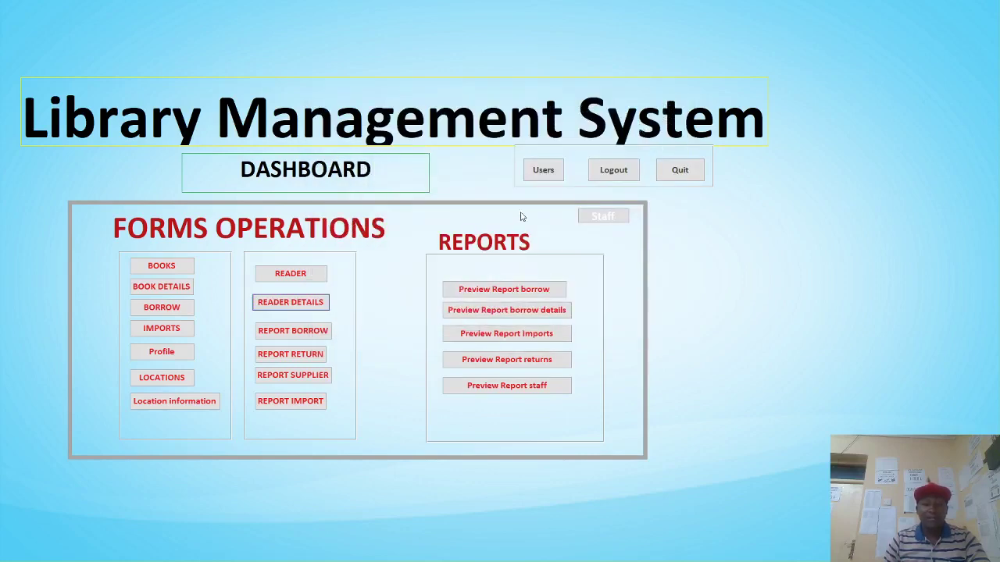
pyautogui.click(308, 338)
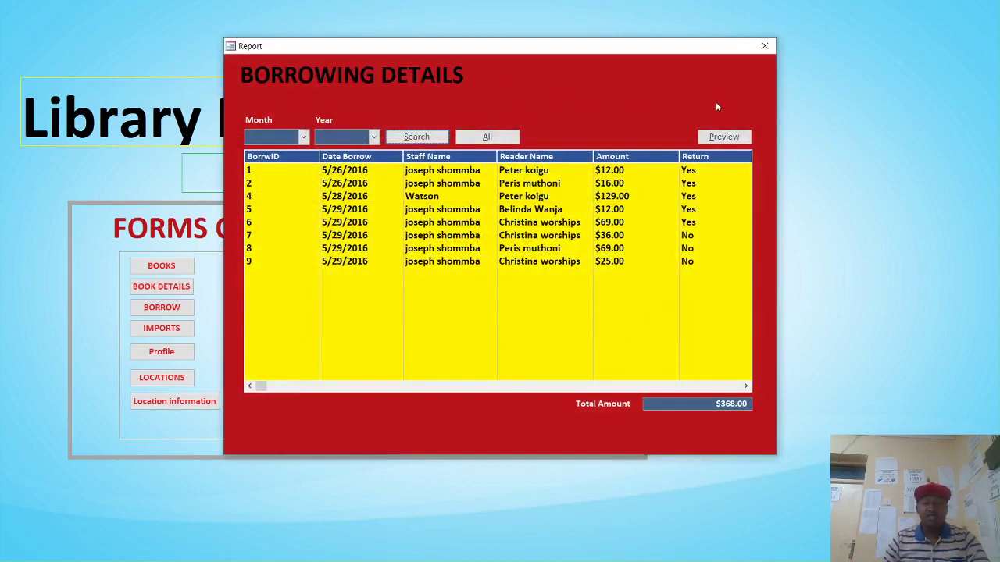
pyautogui.click(764, 46)
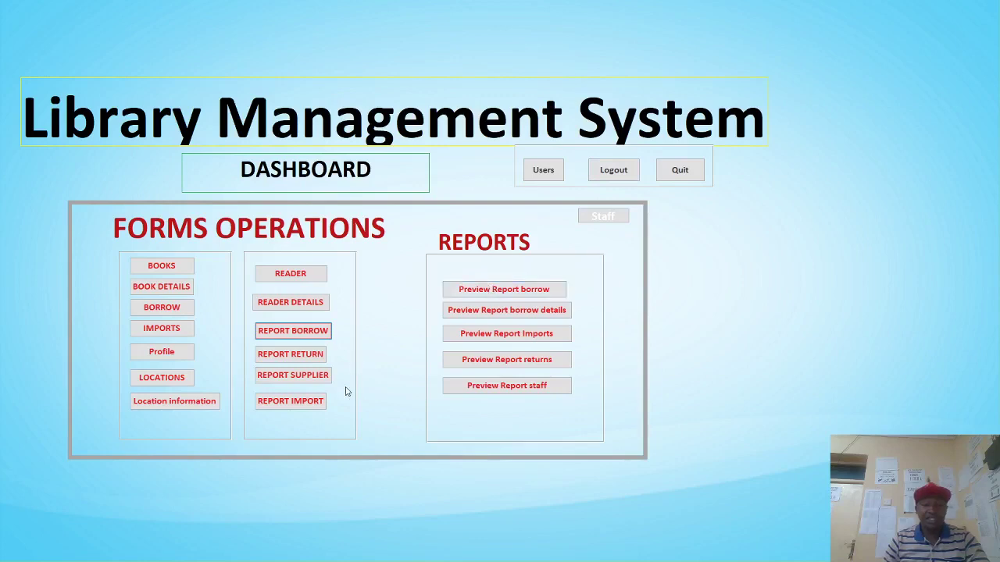
pyautogui.click(308, 361)
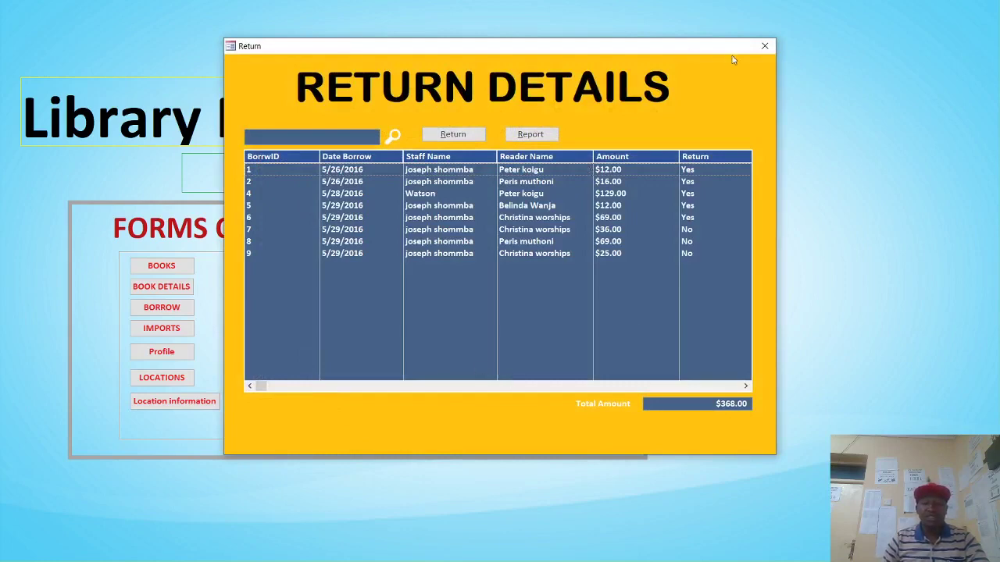
pyautogui.click(765, 45)
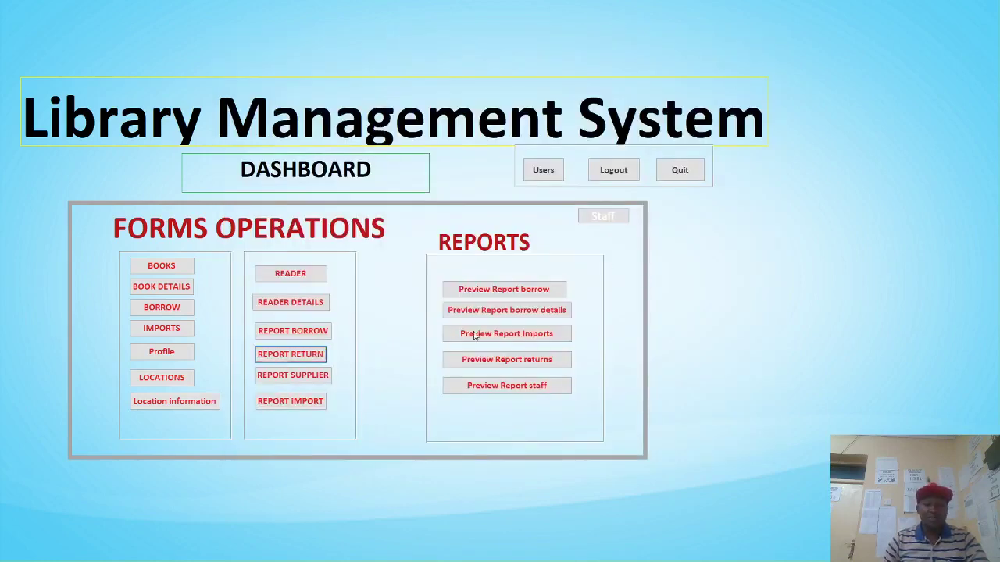
pyautogui.click(296, 376)
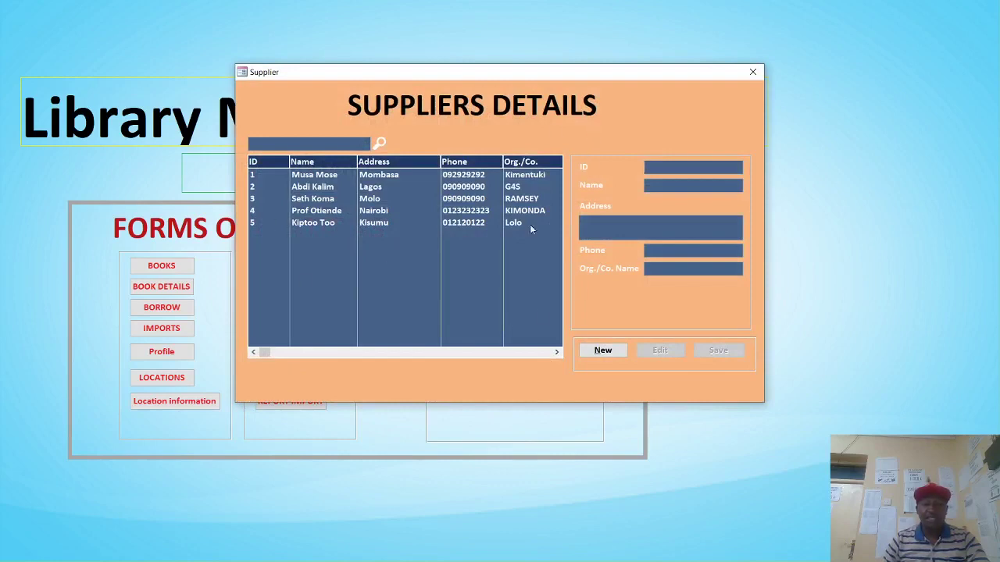
pyautogui.click(753, 72)
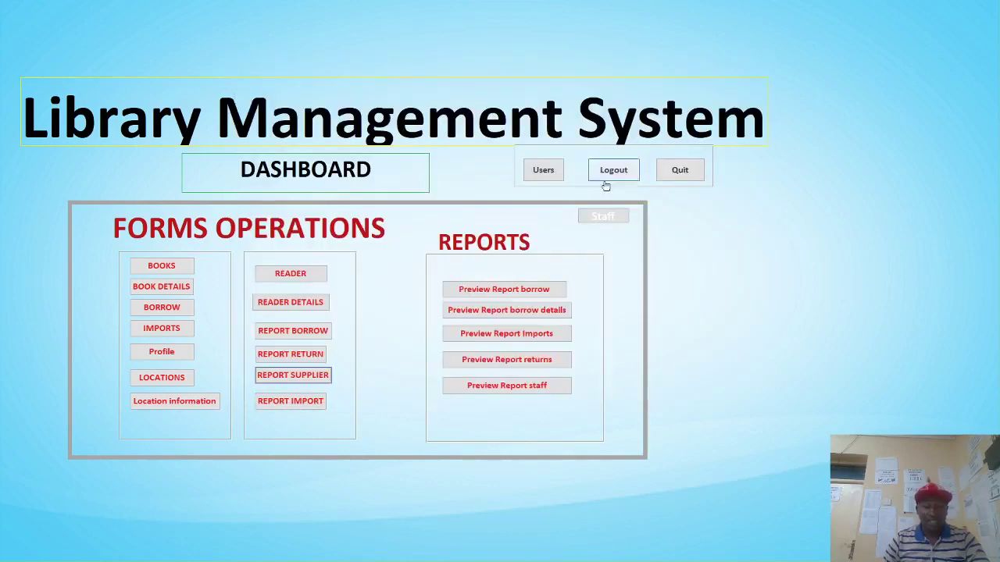
pyautogui.click(320, 400)
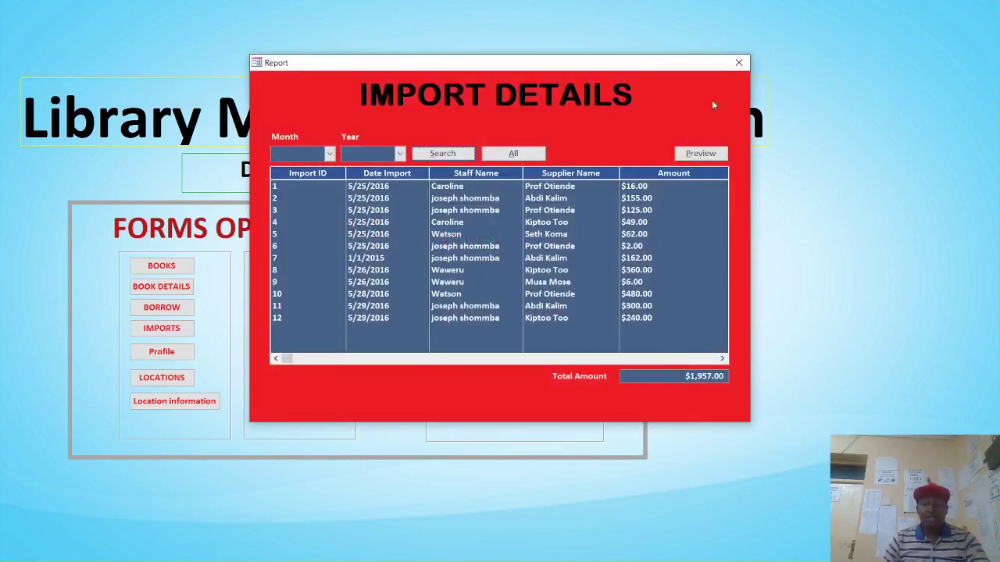
pyautogui.click(739, 63)
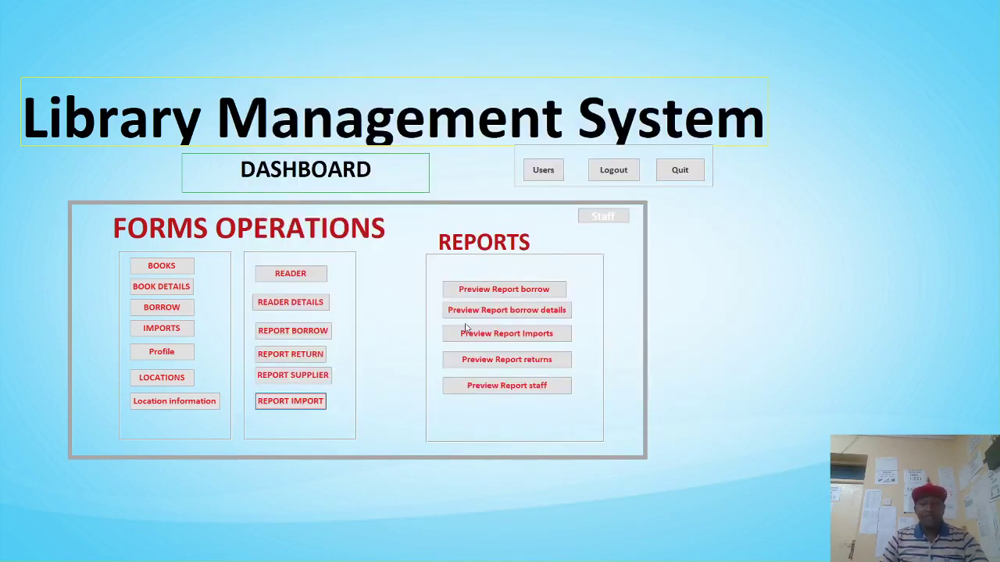
pyautogui.click(492, 291)
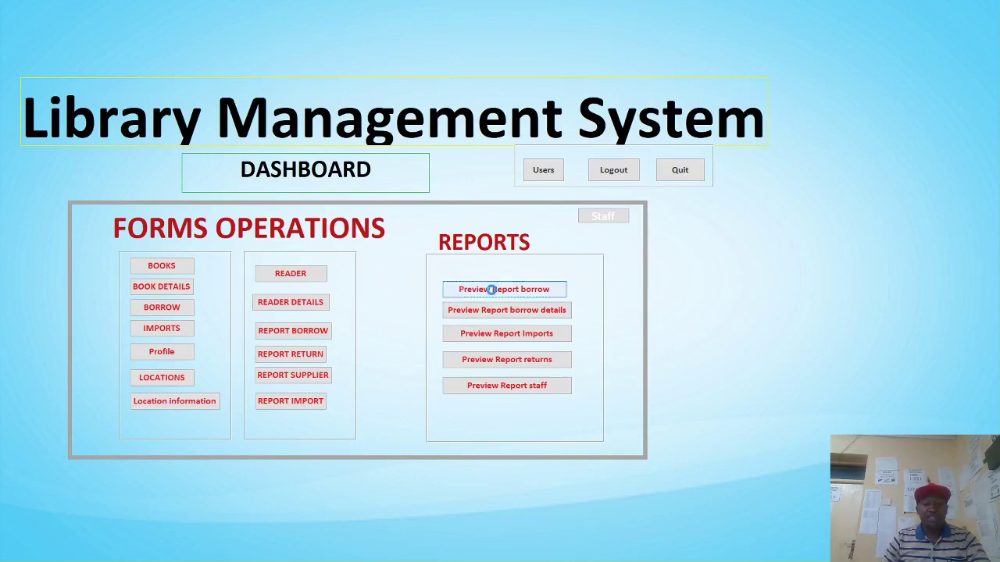
pyautogui.click(586, 111)
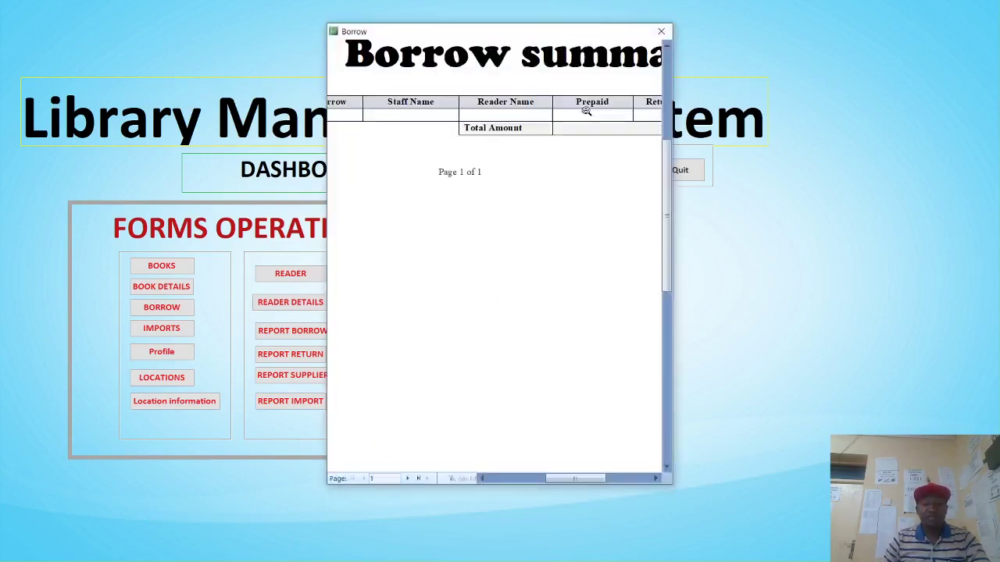
pyautogui.scroll(2, 489, 154)
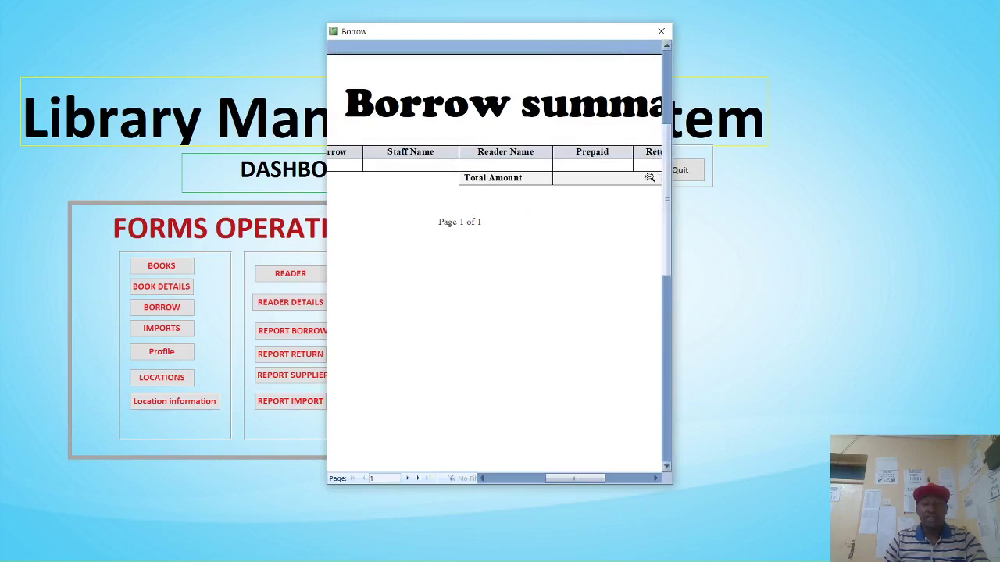
pyautogui.click(661, 32)
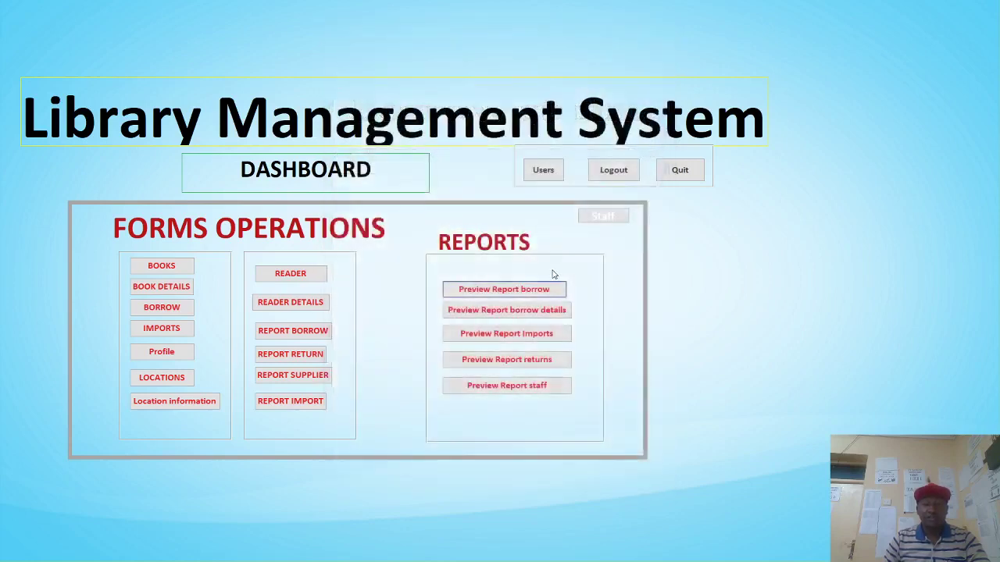
pyautogui.click(511, 314)
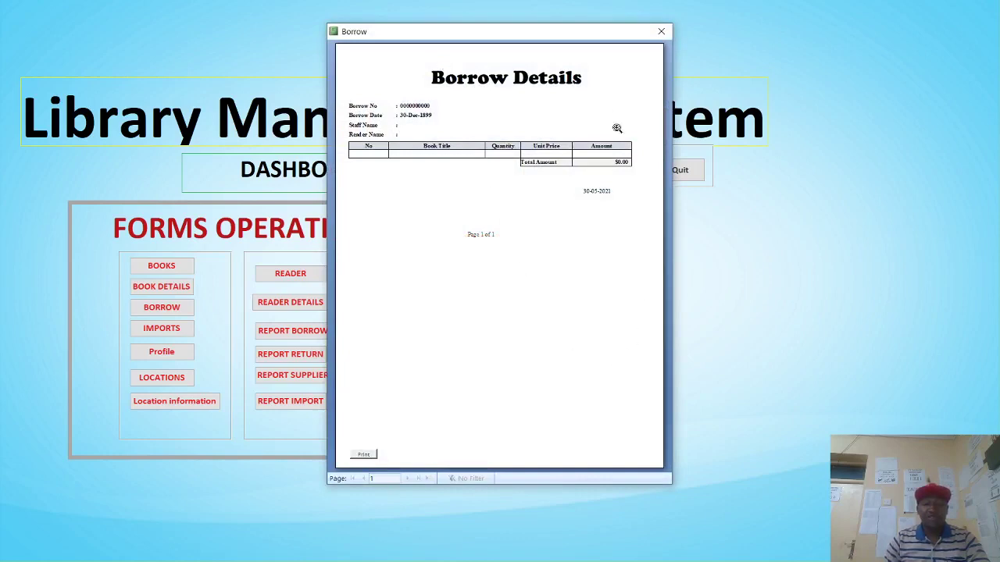
pyautogui.click(661, 31)
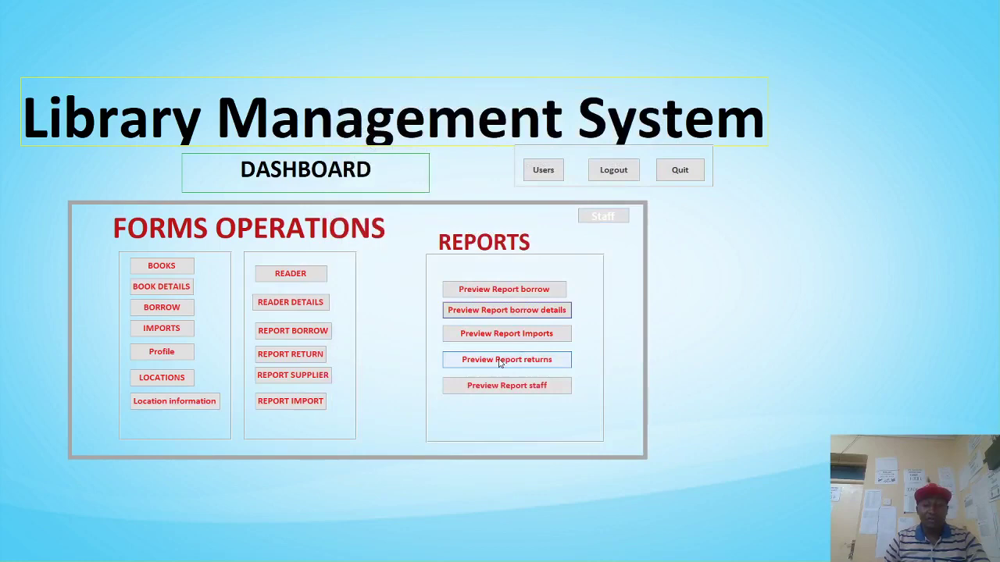
pyautogui.click(501, 364)
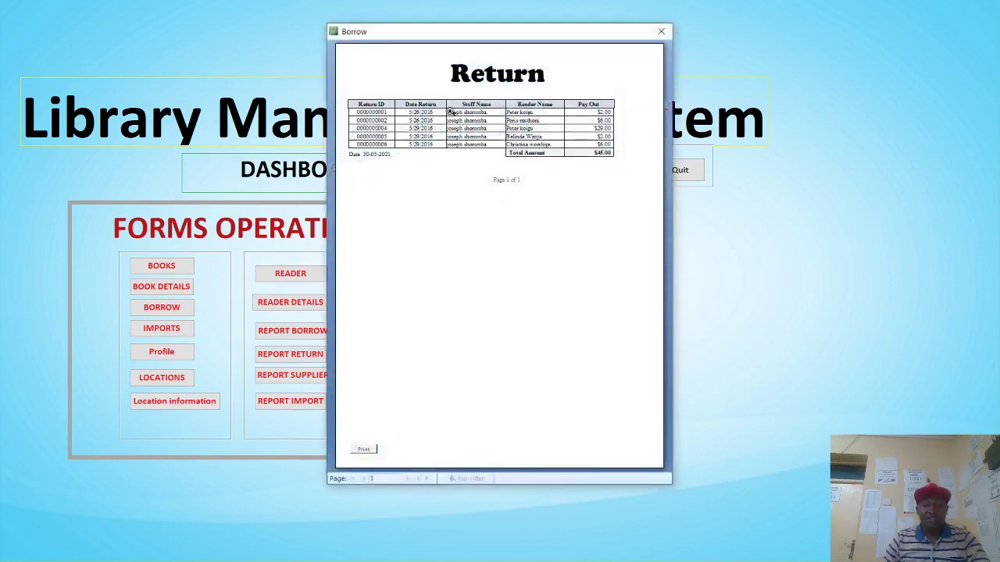
pyautogui.click(661, 31)
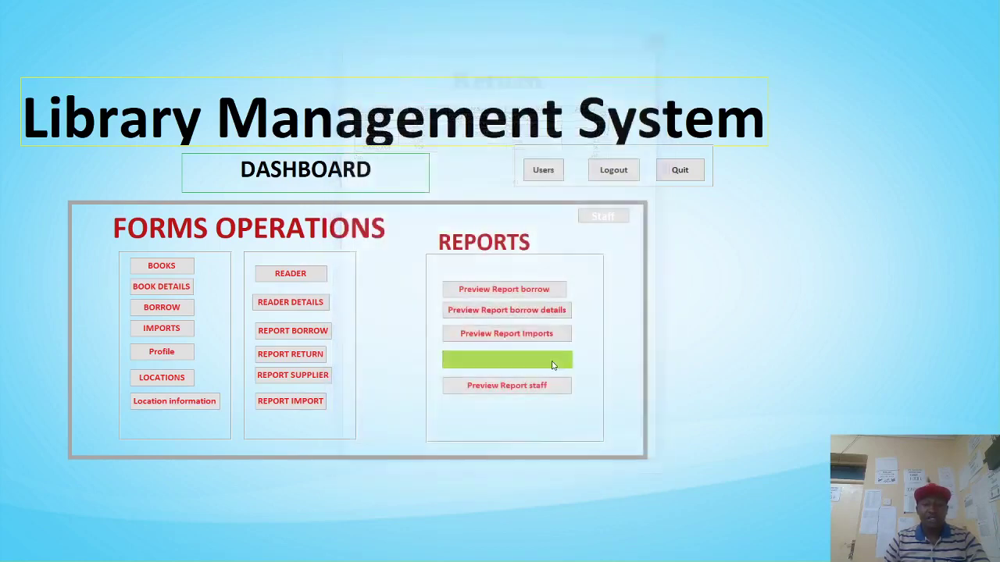
pyautogui.click(537, 388)
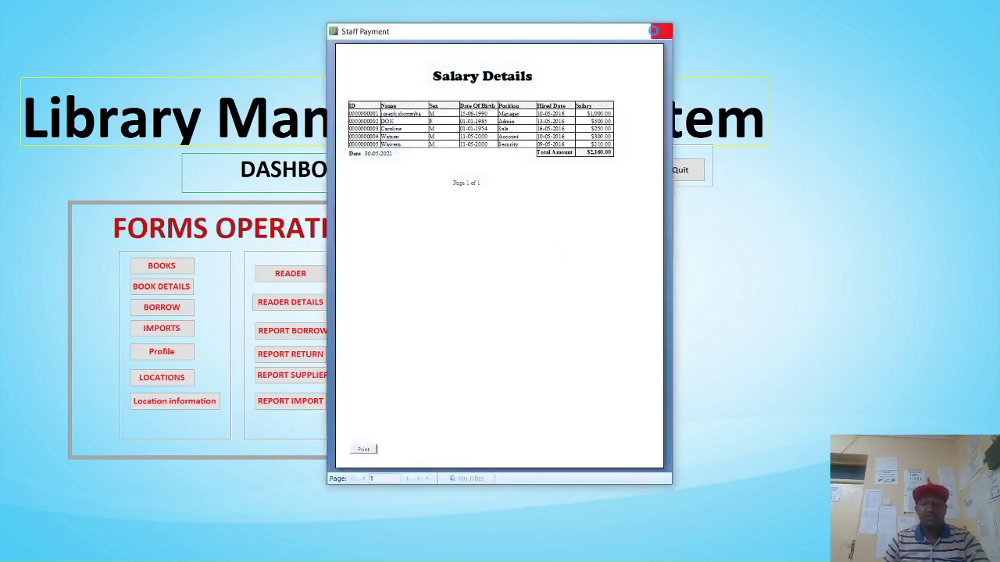
pyautogui.click(661, 31)
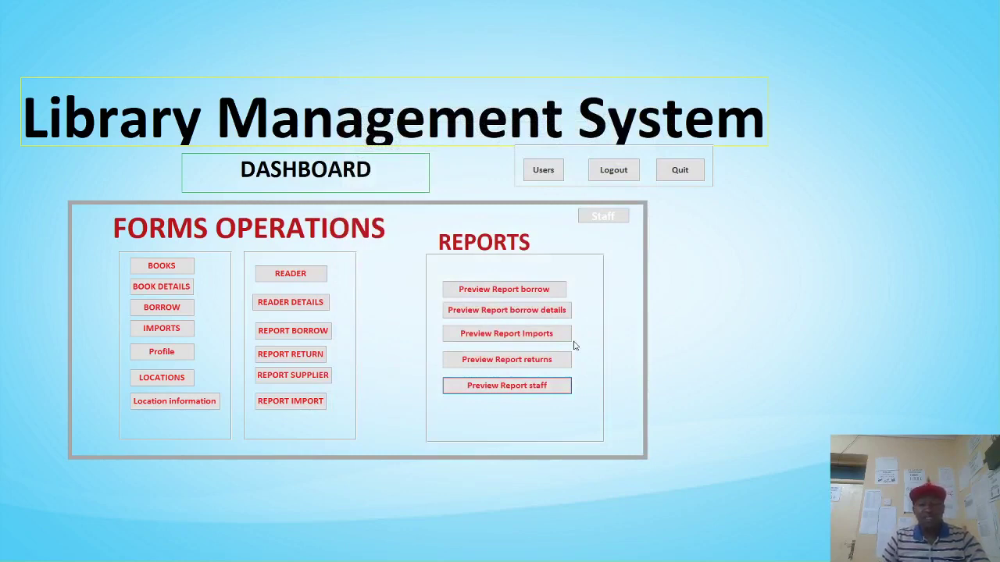
# Step: Log out of the dashboard, then choose EXIT APP and confirm Yes to quit Access
pyautogui.click(613, 173)
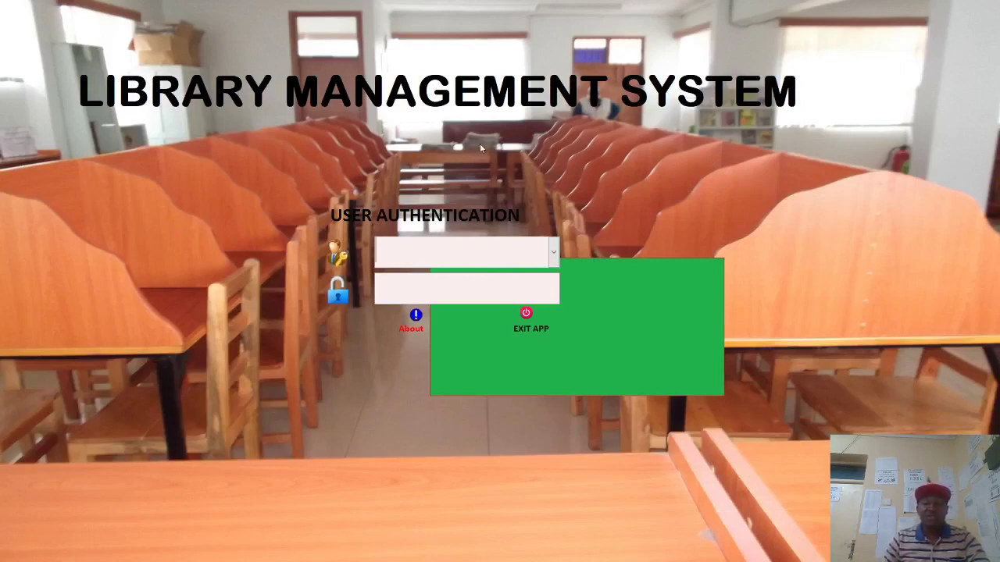
pyautogui.click(526, 320)
pyautogui.click(484, 321)
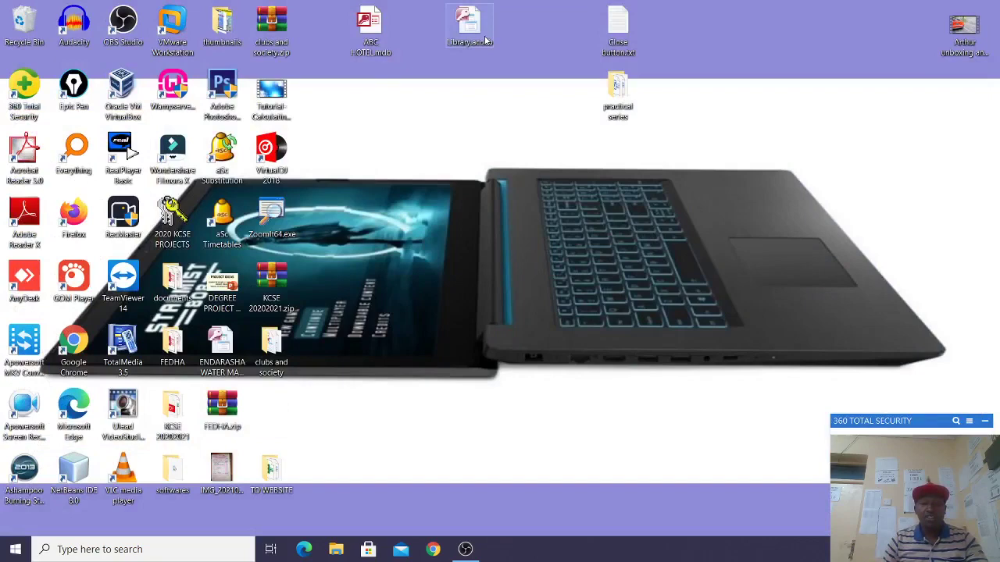
# Step: Reopen Library.accdb and view the tbBook table in Design View, then close it
pyautogui.doubleClick(473, 41)
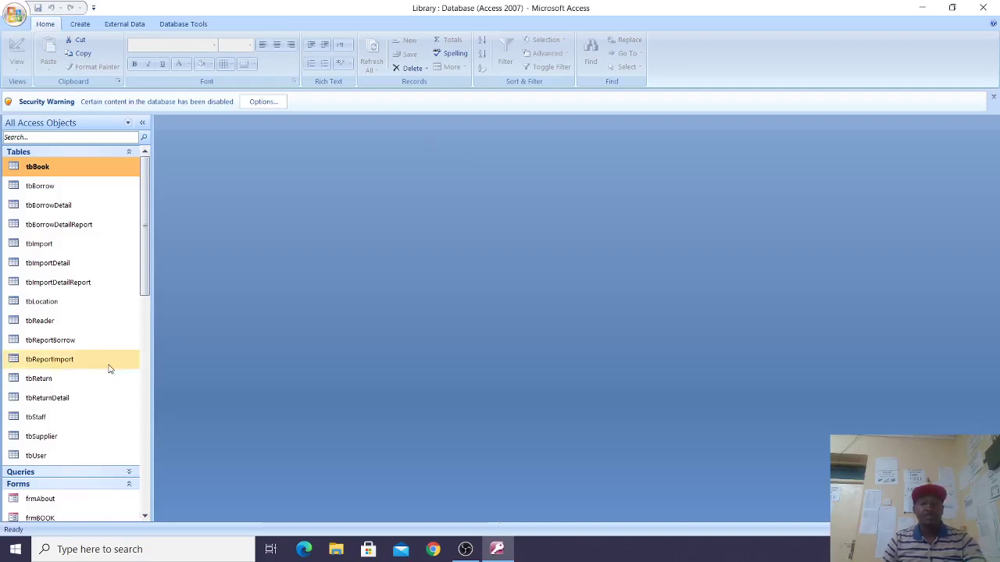
pyautogui.moveTo(147, 203); pyautogui.dragTo(150, 202)
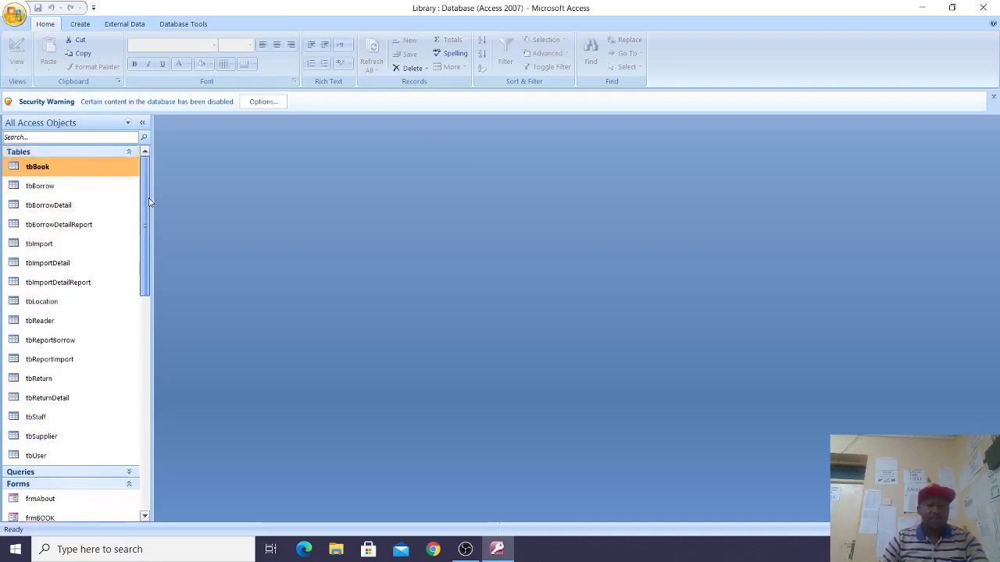
pyautogui.rightClick(69, 174)
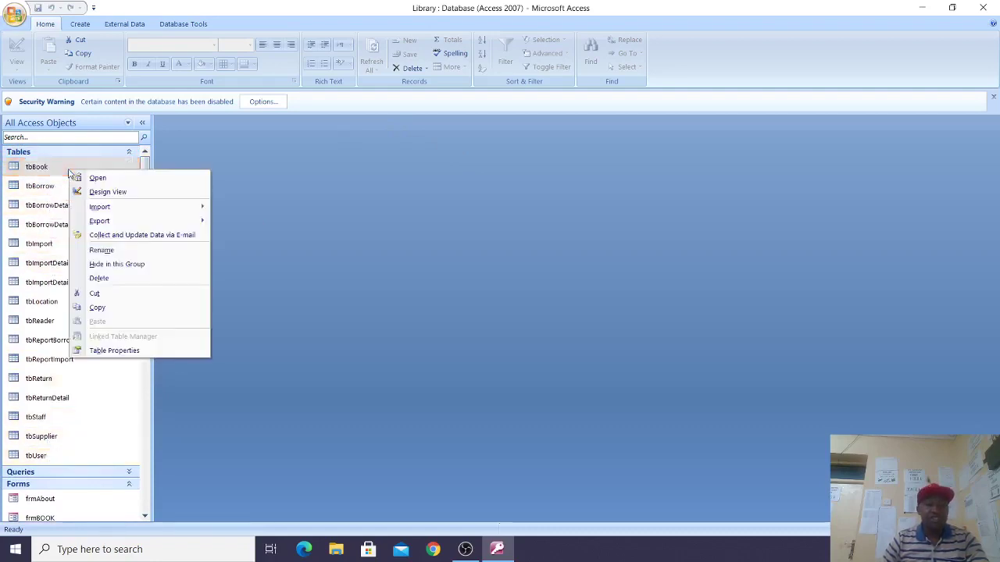
pyautogui.click(109, 196)
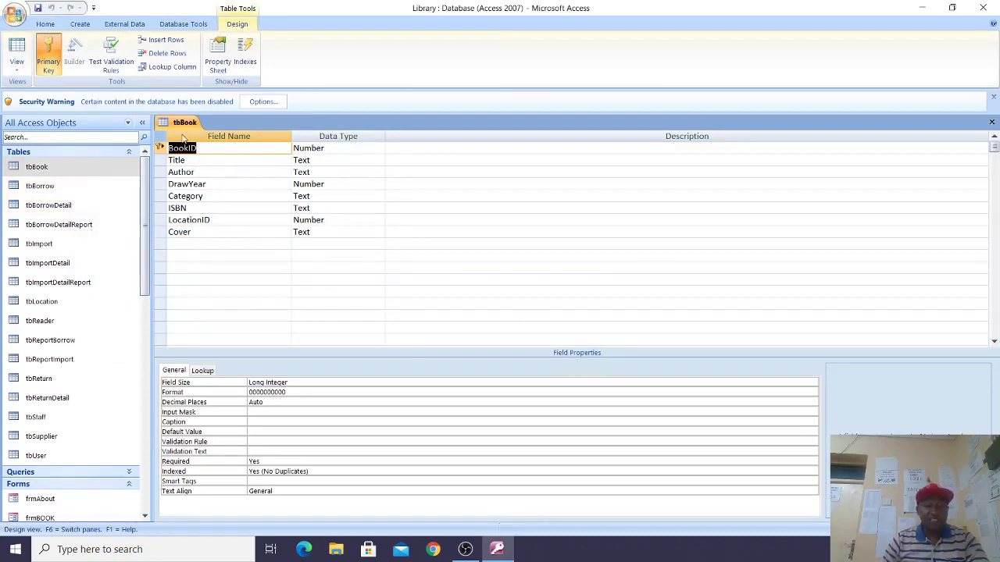
pyautogui.click(991, 121)
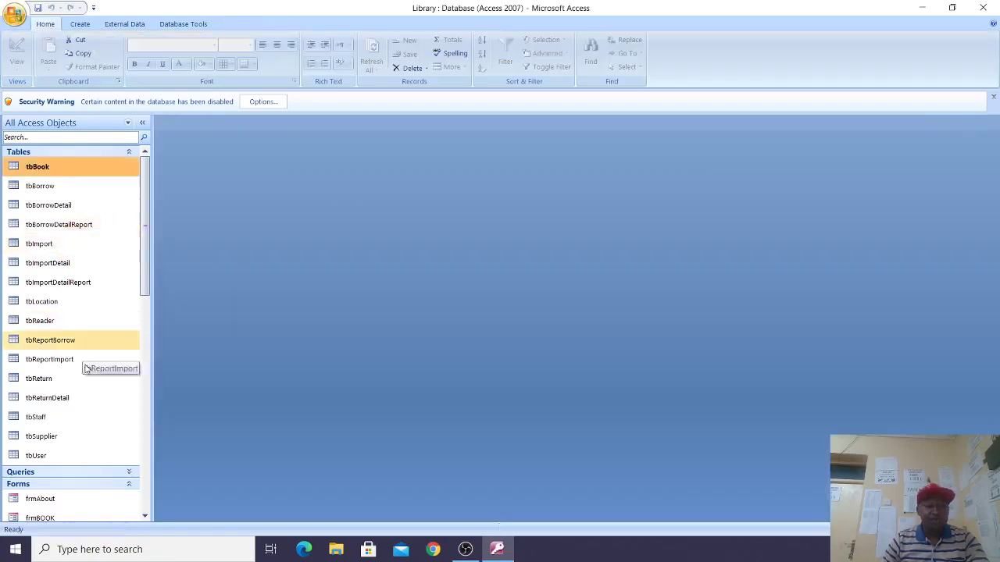
# Step: Inspect the ReturnID and ReaderID data types in tbReturn's Design View, then close it
pyautogui.rightClick(63, 383)
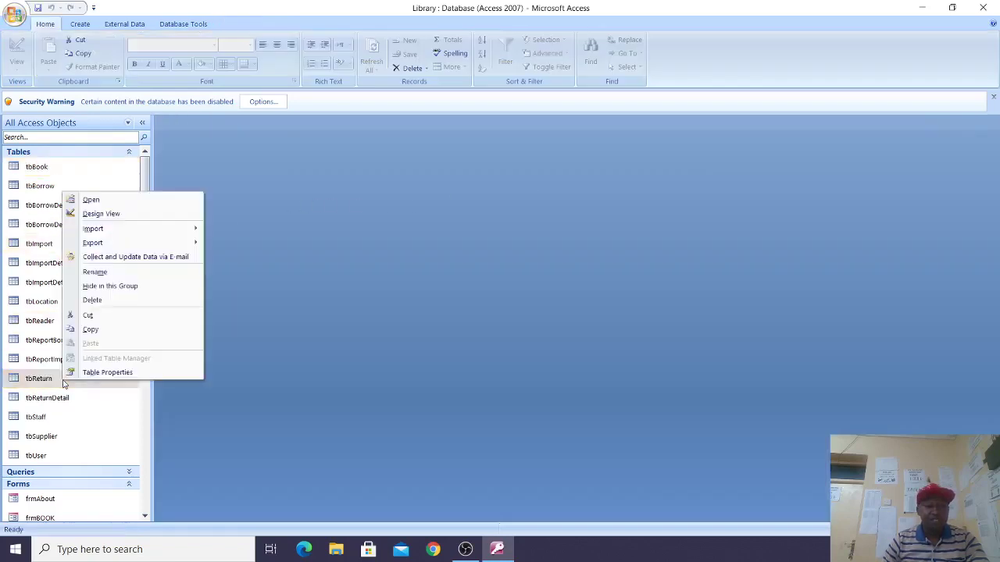
pyautogui.click(122, 214)
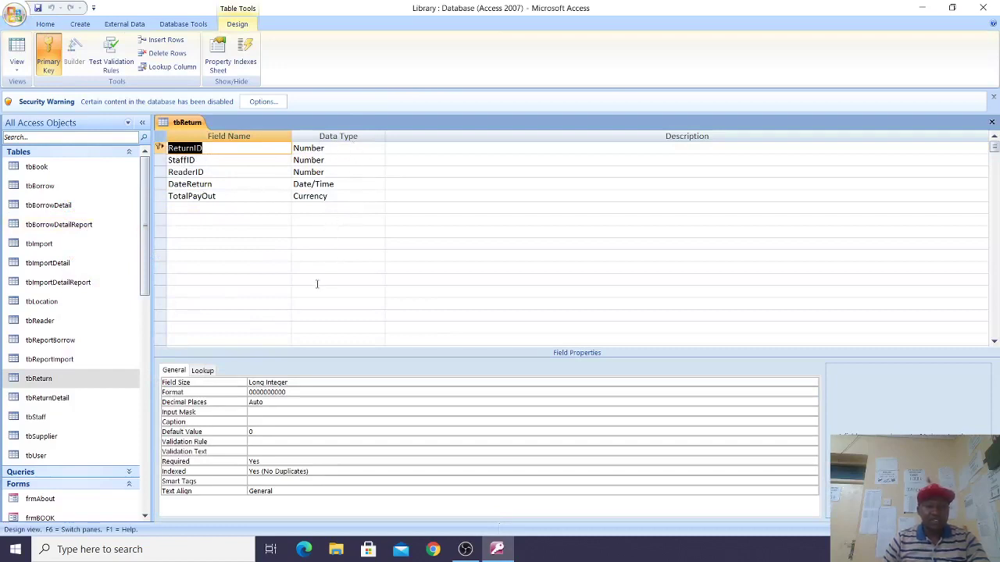
pyautogui.click(328, 147)
pyautogui.press('Down')
pyautogui.press('Down')
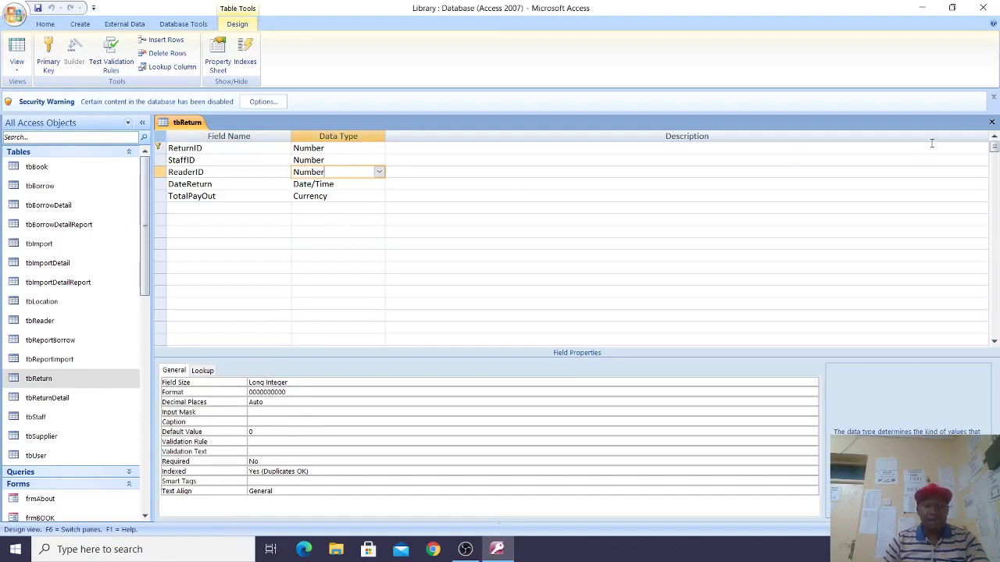
pyautogui.click(991, 122)
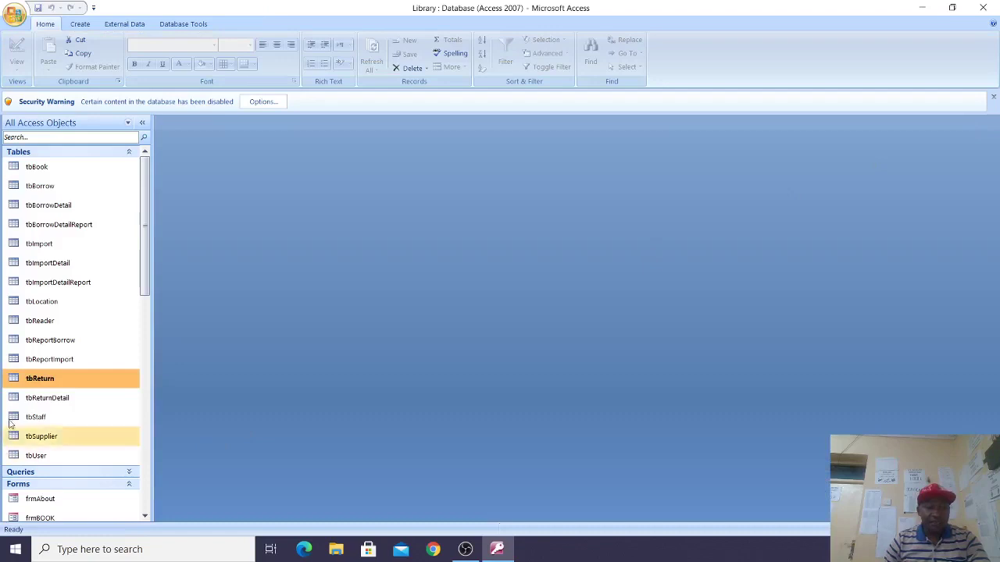
pyautogui.click(51, 458)
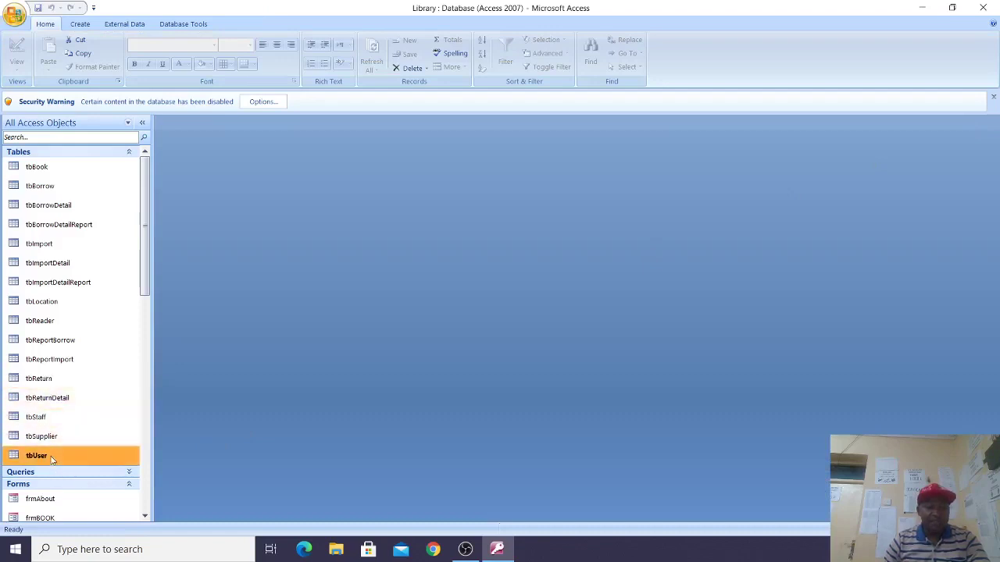
pyautogui.doubleClick(51, 458)
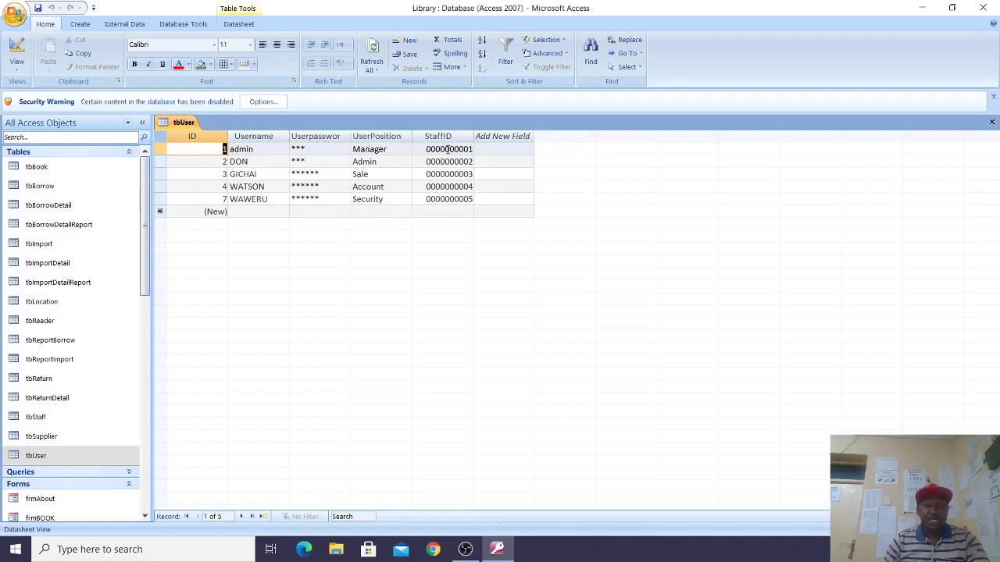
pyautogui.click(18, 49)
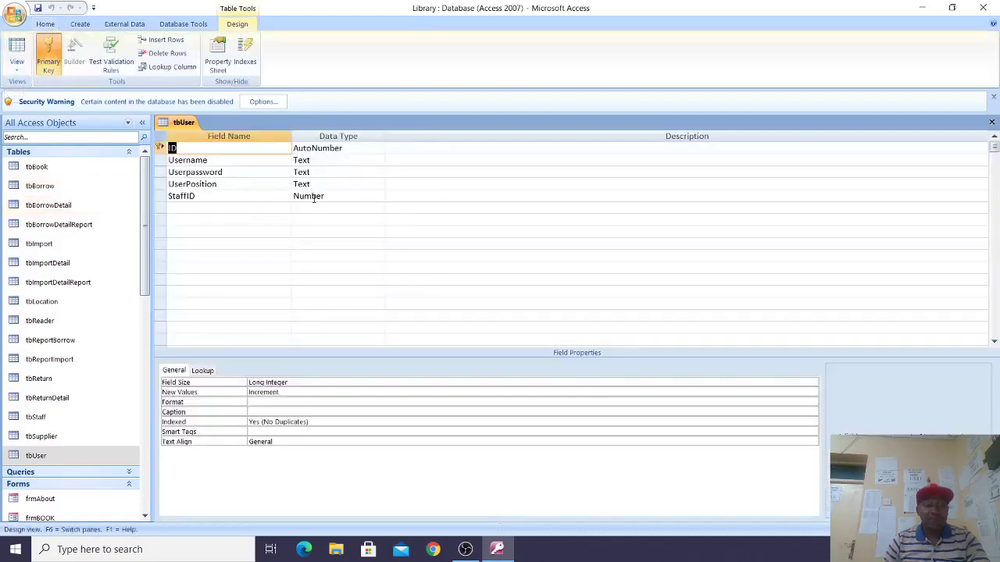
pyautogui.click(328, 196)
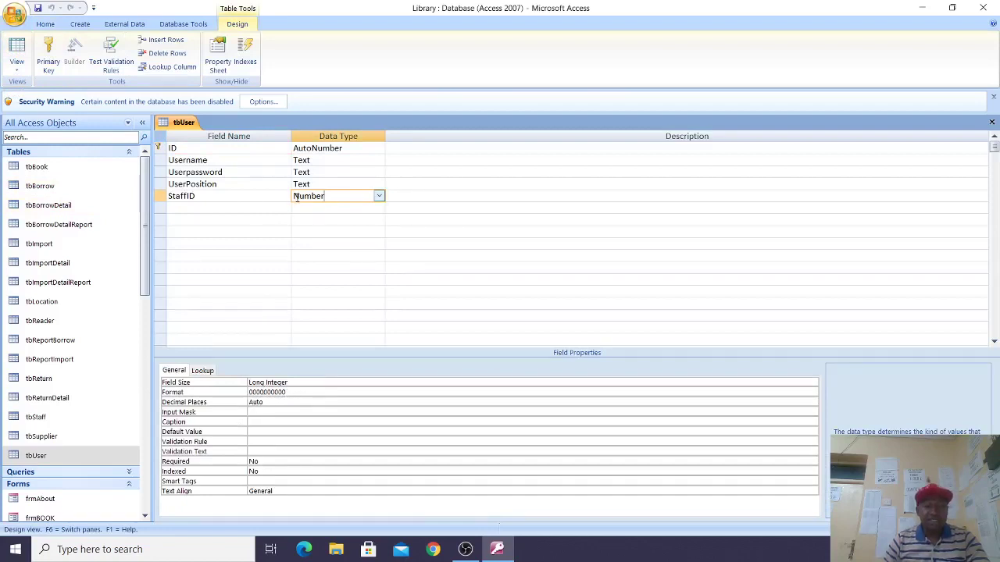
pyautogui.click(16, 51)
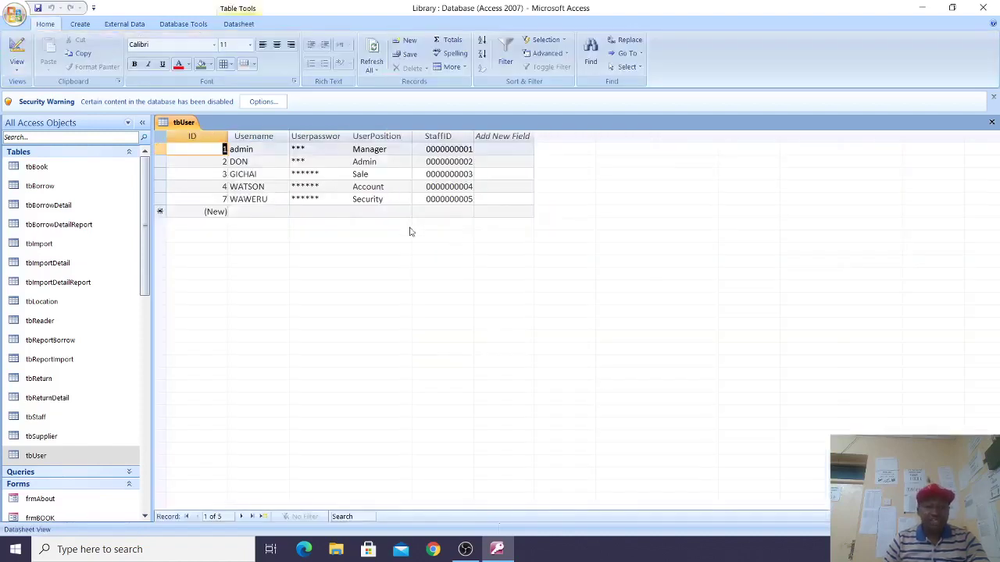
pyautogui.click(17, 51)
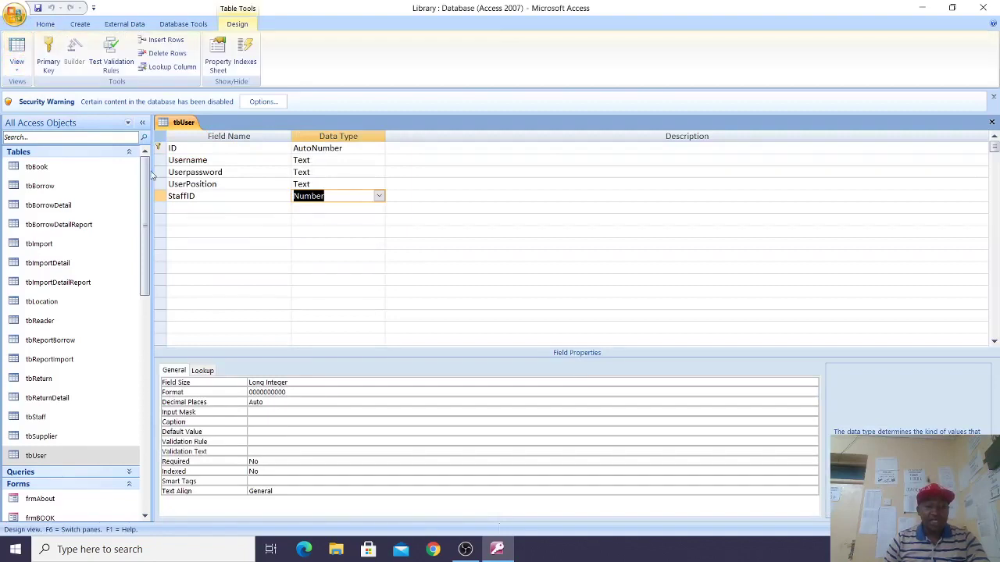
pyautogui.click(233, 173)
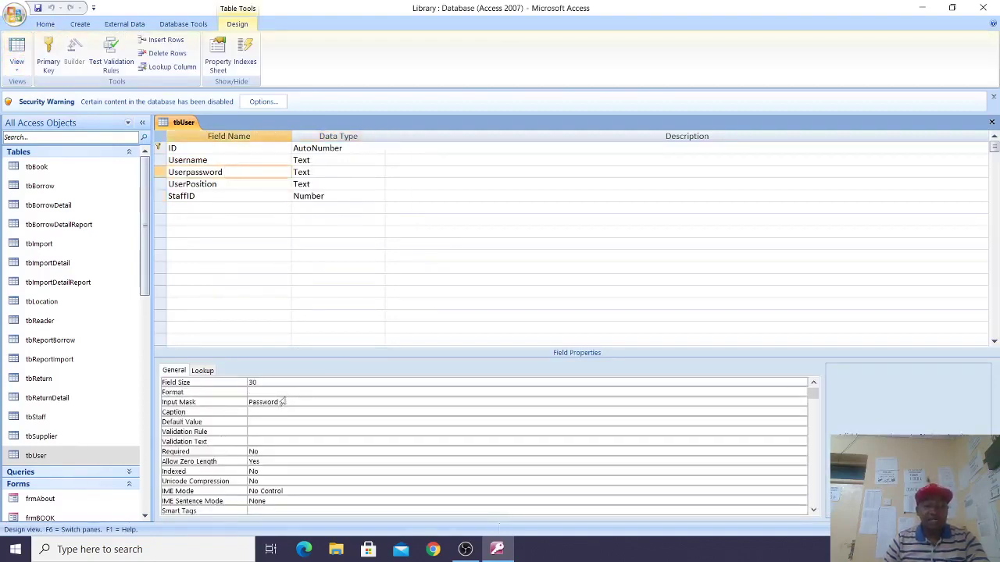
pyautogui.click(16, 51)
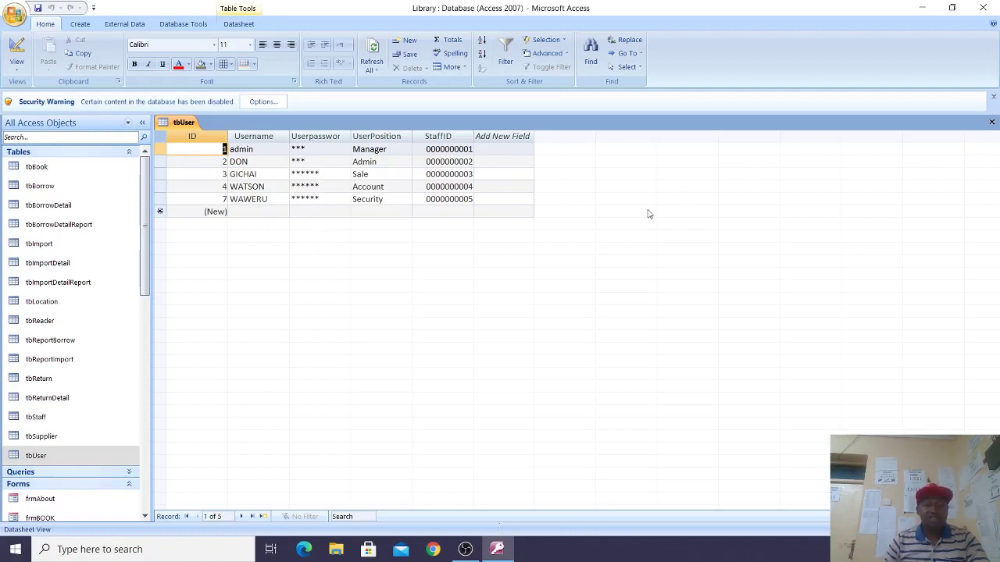
pyautogui.click(991, 122)
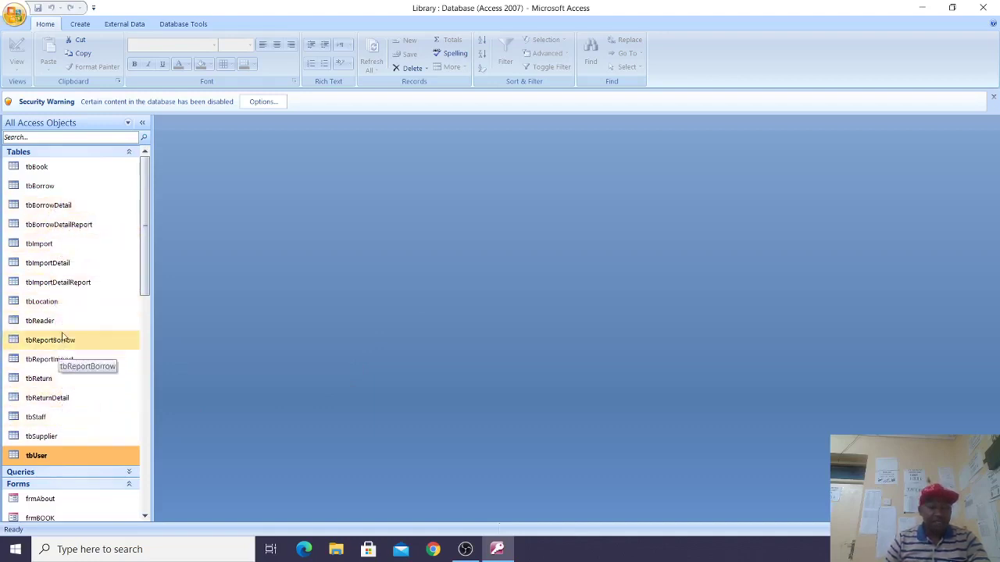
pyautogui.click(78, 189)
# Step: View and close tbBorrow's Design View, then open Database Tools > Relationships
pyautogui.rightClick(79, 191)
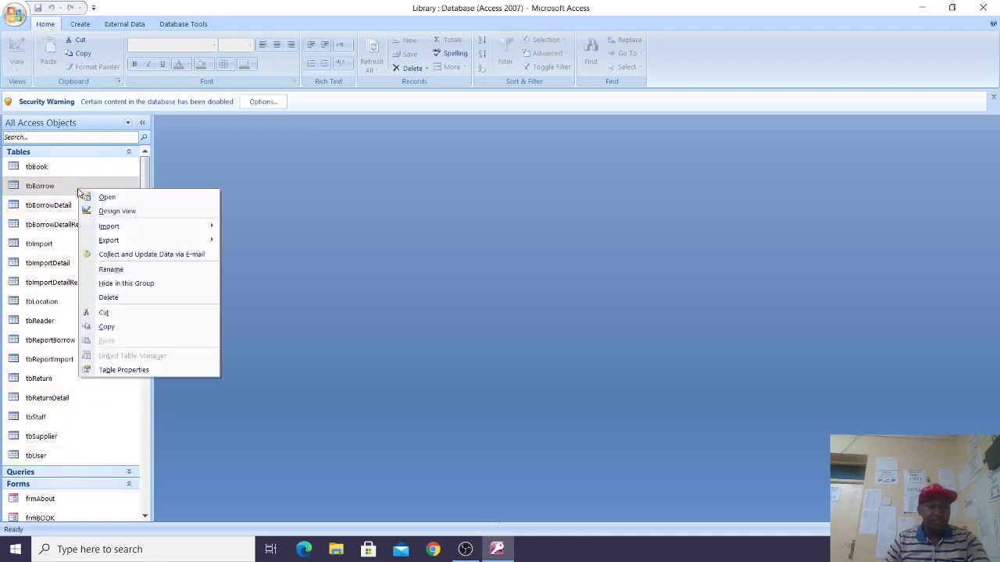
pyautogui.click(125, 211)
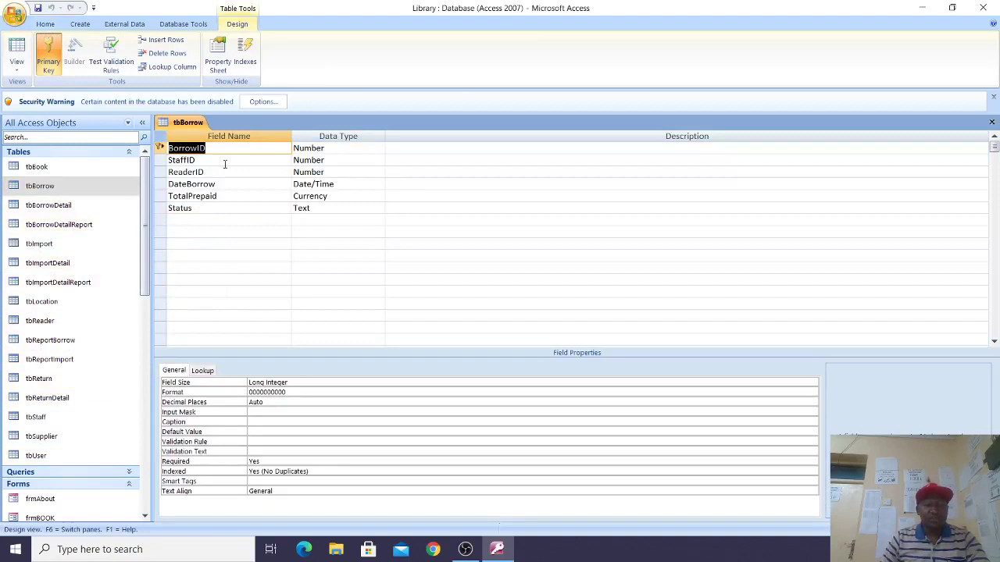
pyautogui.click(991, 122)
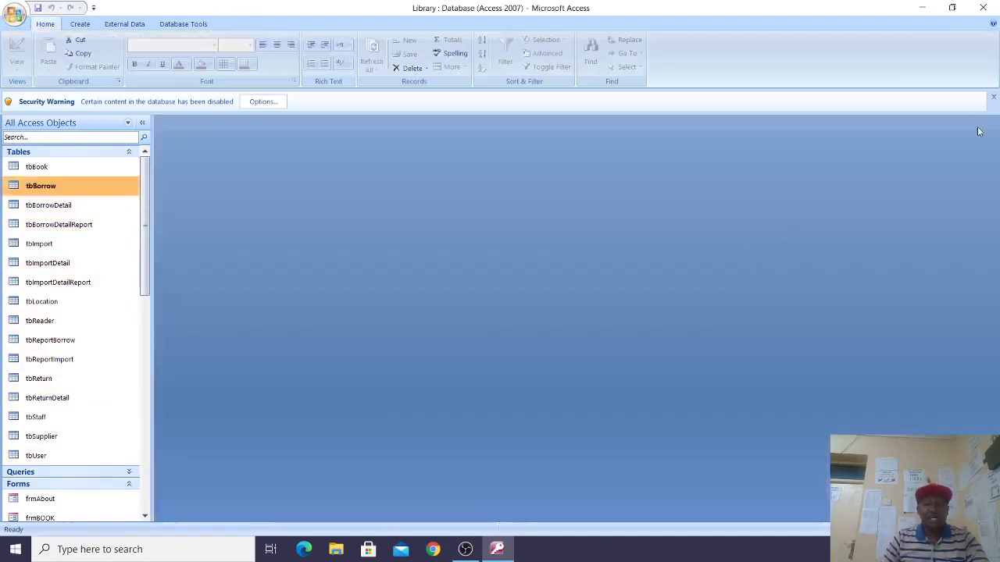
pyautogui.click(177, 28)
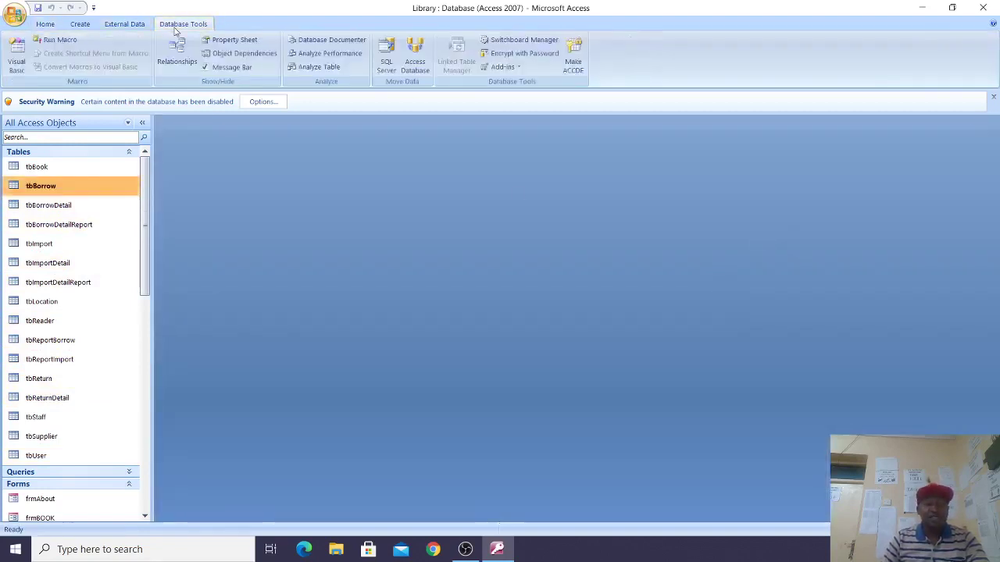
pyautogui.click(177, 53)
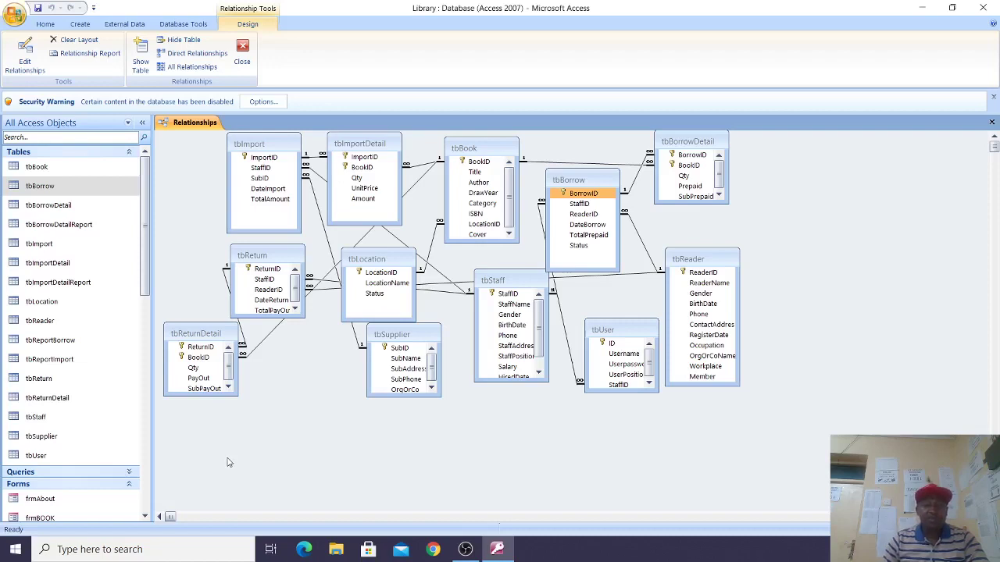
# Step: Shift the tbImport box left, inspect its one-to-many link to tbImportDetail, and save the layout on closing
pyautogui.moveTo(253, 149); pyautogui.dragTo(209, 146)
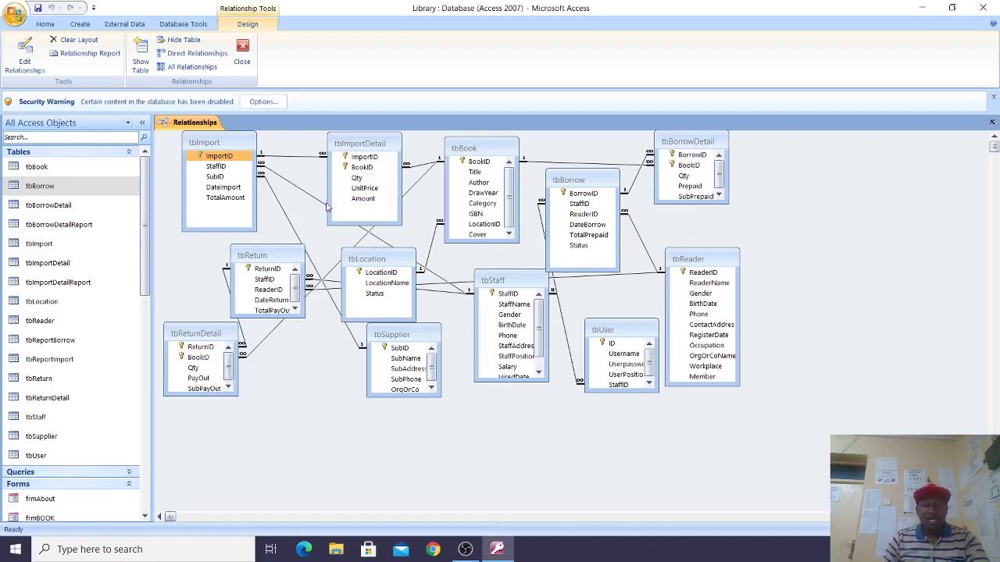
pyautogui.doubleClick(299, 156)
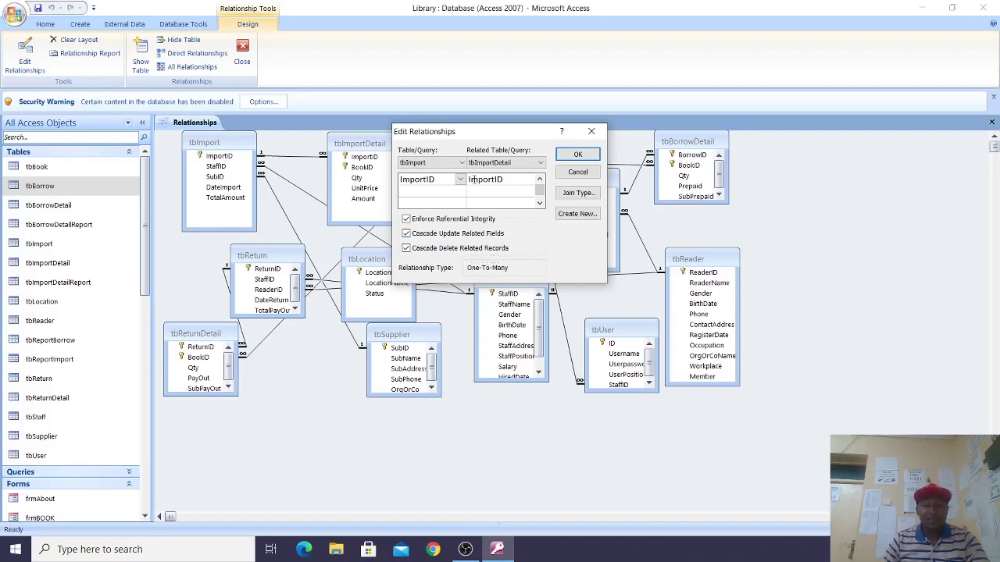
pyautogui.click(591, 154)
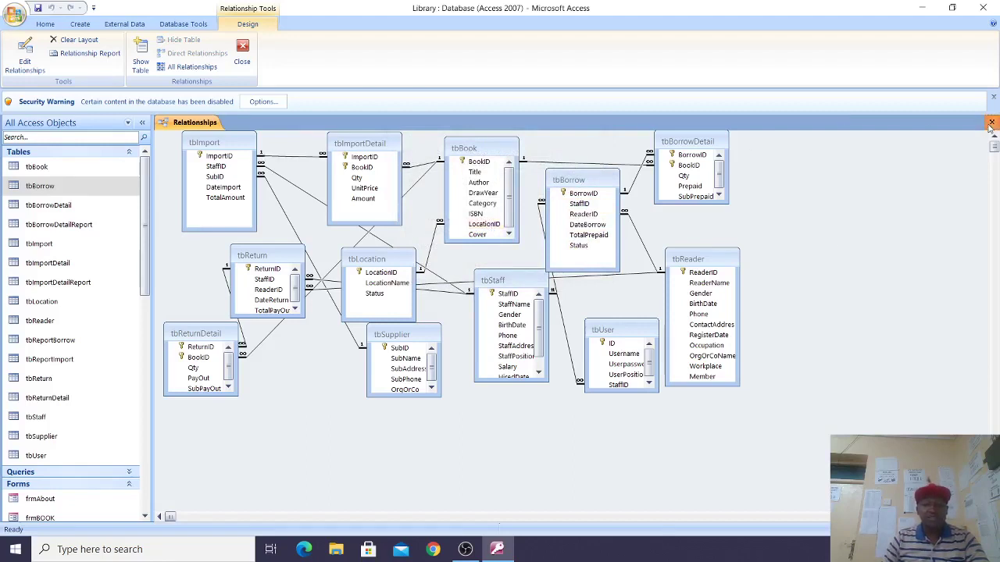
pyautogui.hotkey('ctrl', 'F4')
pyautogui.click(456, 307)
pyautogui.moveTo(148, 268); pyautogui.dragTo(145, 386)
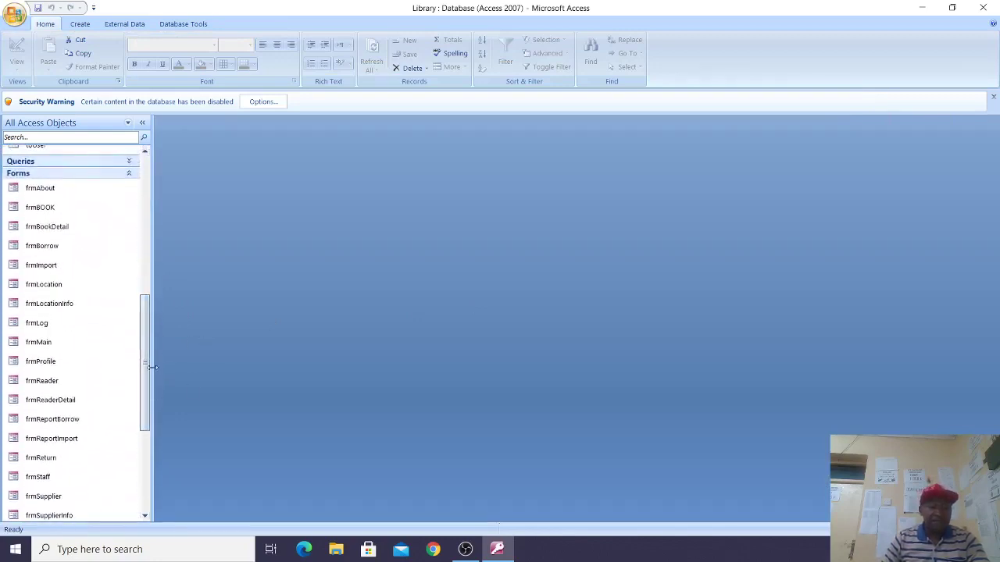
pyautogui.rightClick(47, 327)
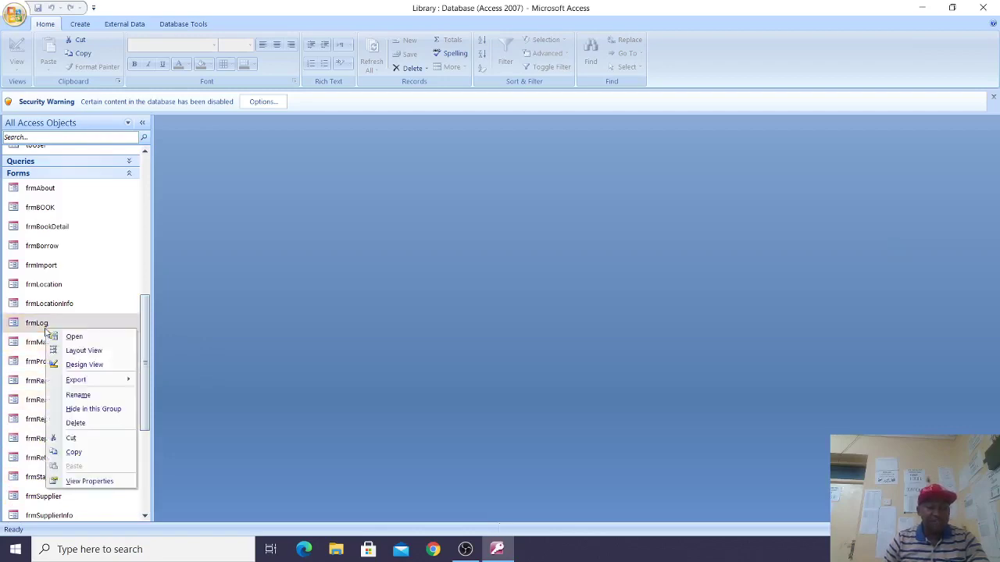
pyautogui.click(82, 364)
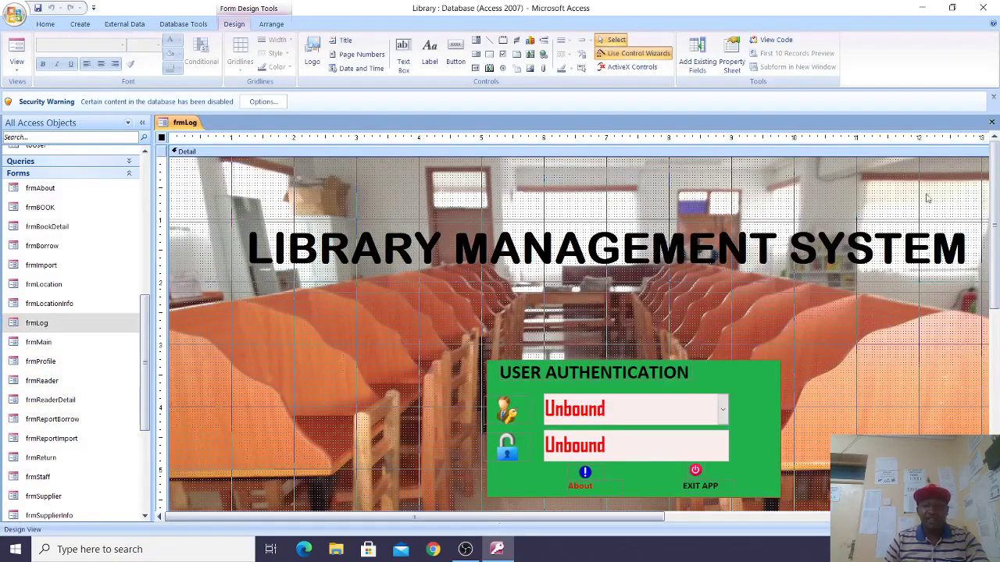
pyautogui.moveTo(995, 226); pyautogui.dragTo(997, 262)
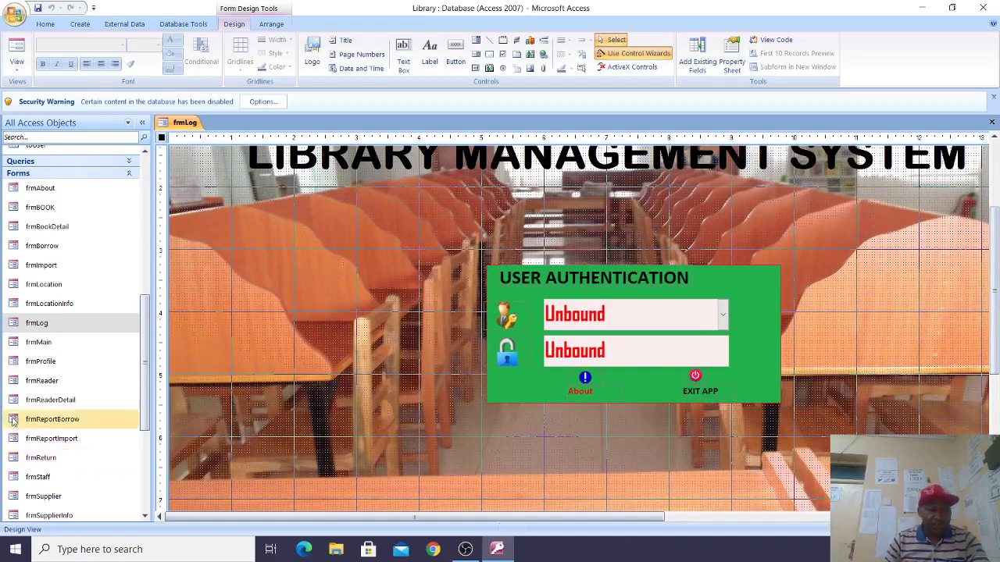
pyautogui.rightClick(184, 123)
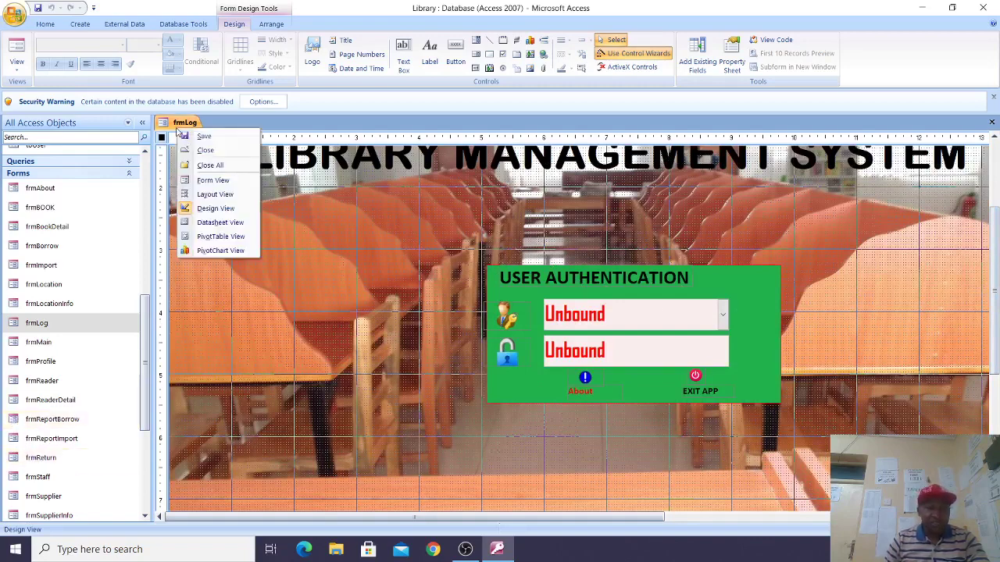
pyautogui.click(209, 166)
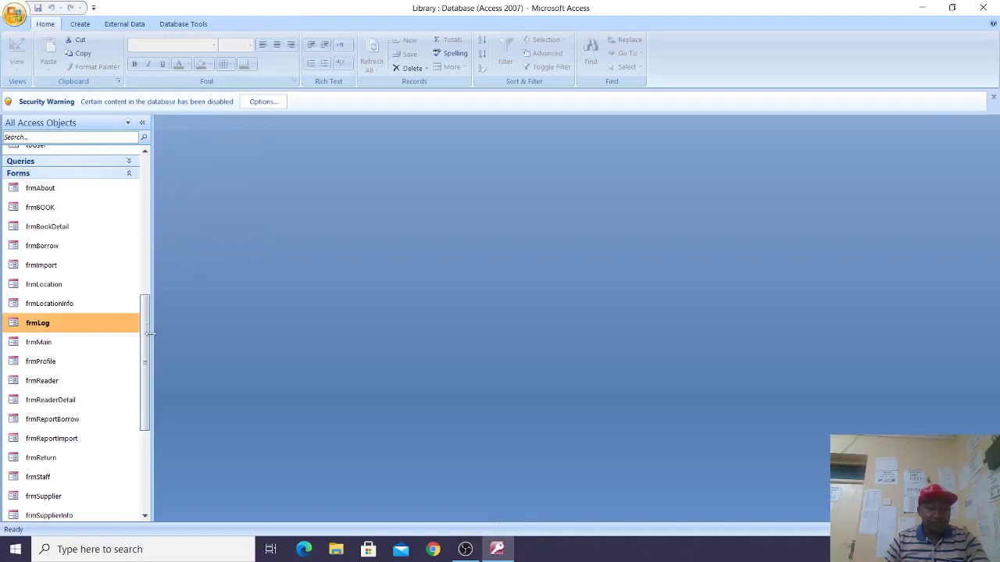
pyautogui.moveTo(150, 326); pyautogui.dragTo(148, 326)
pyautogui.scroll(-3, 114, 435)
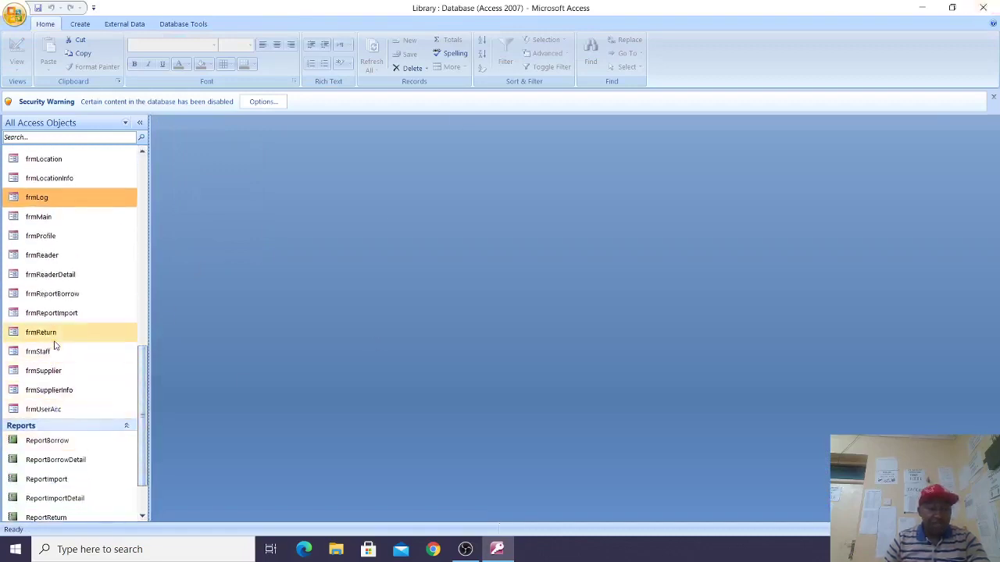
pyautogui.scroll(1, 53, 348)
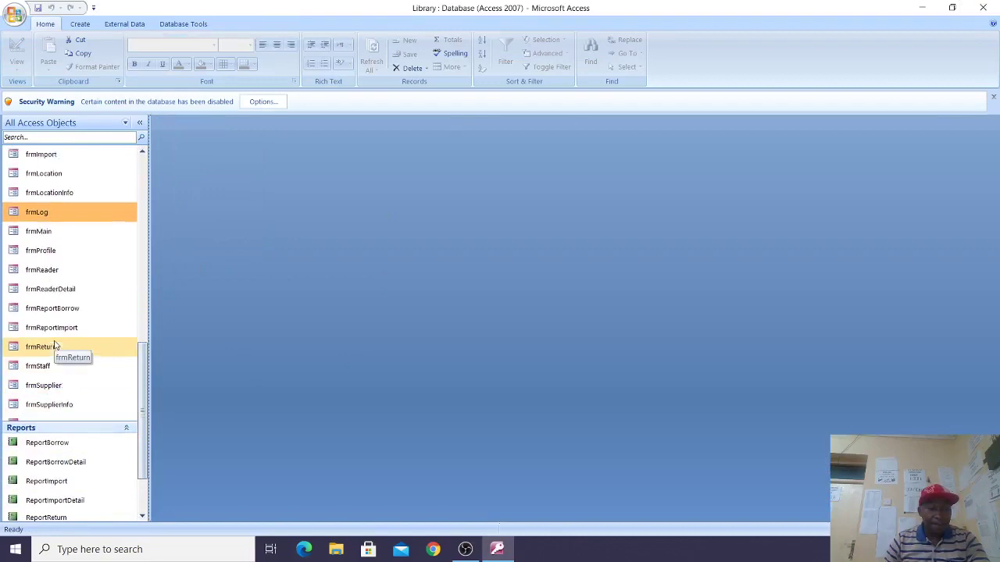
pyautogui.rightClick(55, 257)
pyautogui.click(85, 294)
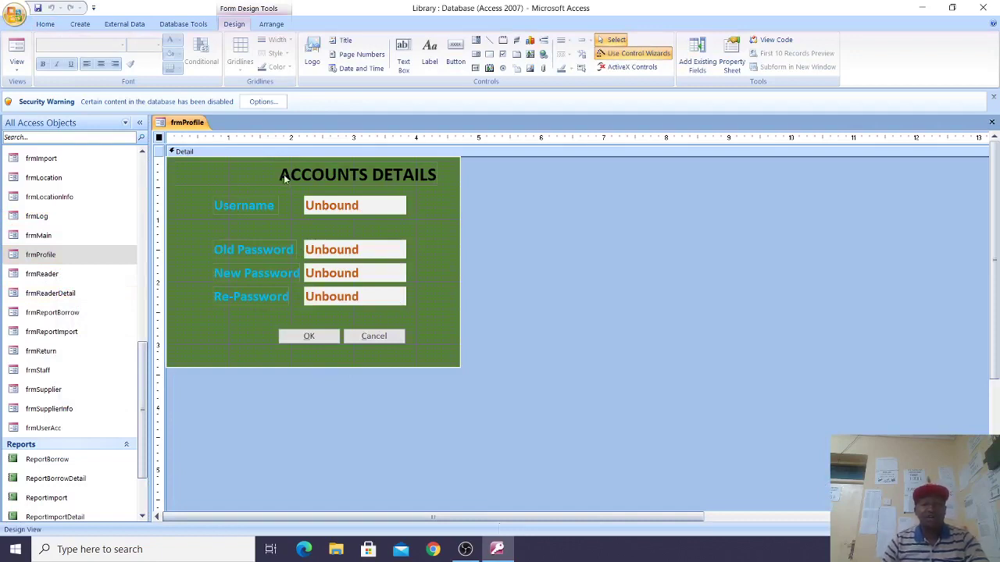
pyautogui.click(777, 41)
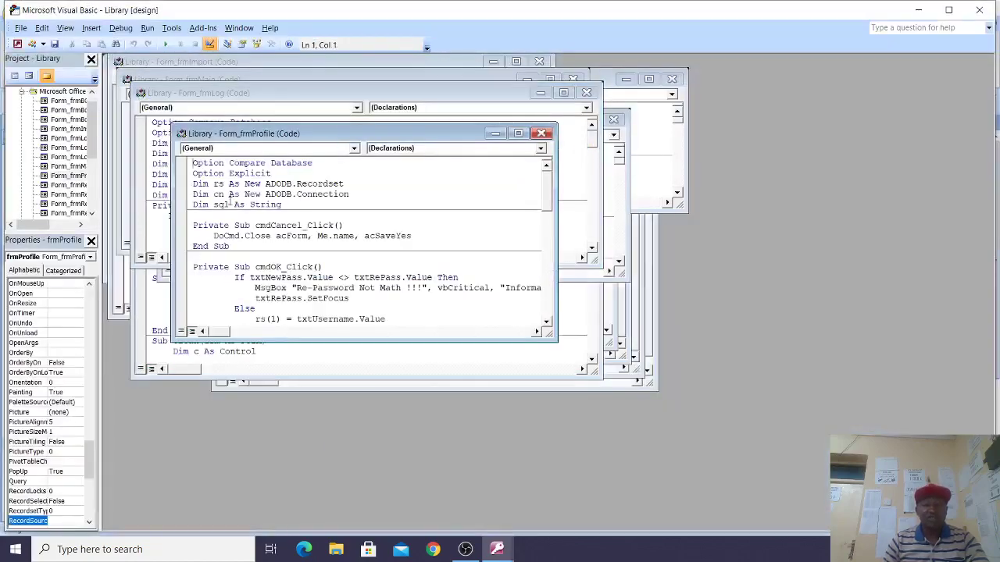
pyautogui.click(982, 9)
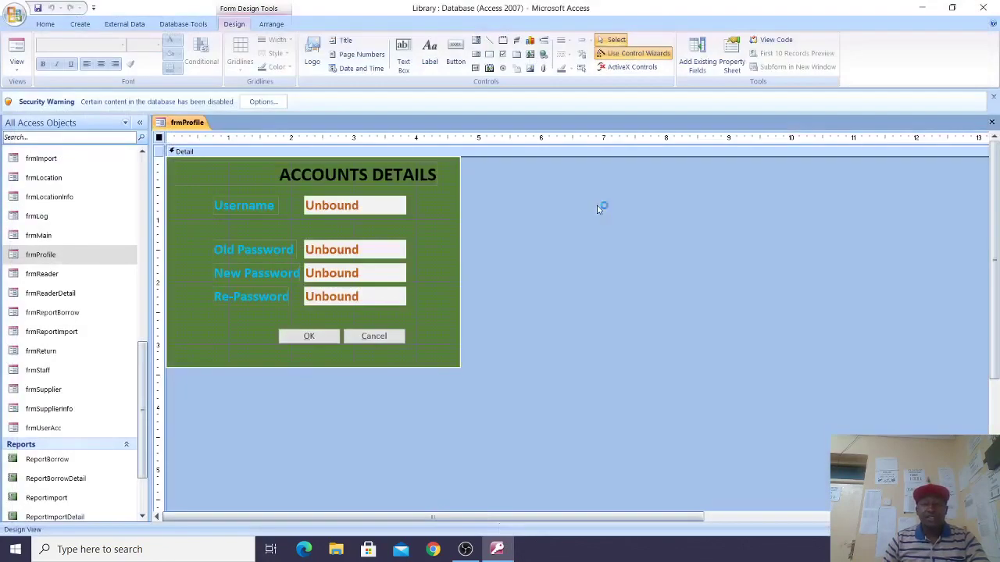
pyautogui.click(992, 122)
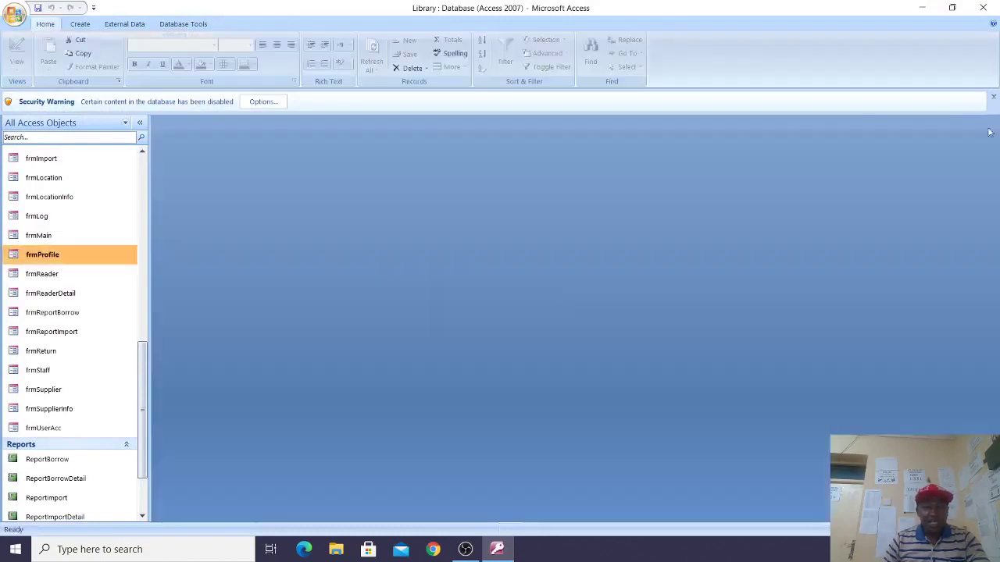
# Step: Open the ReportBorrow report in Design View
pyautogui.scroll(-2, 117, 341)
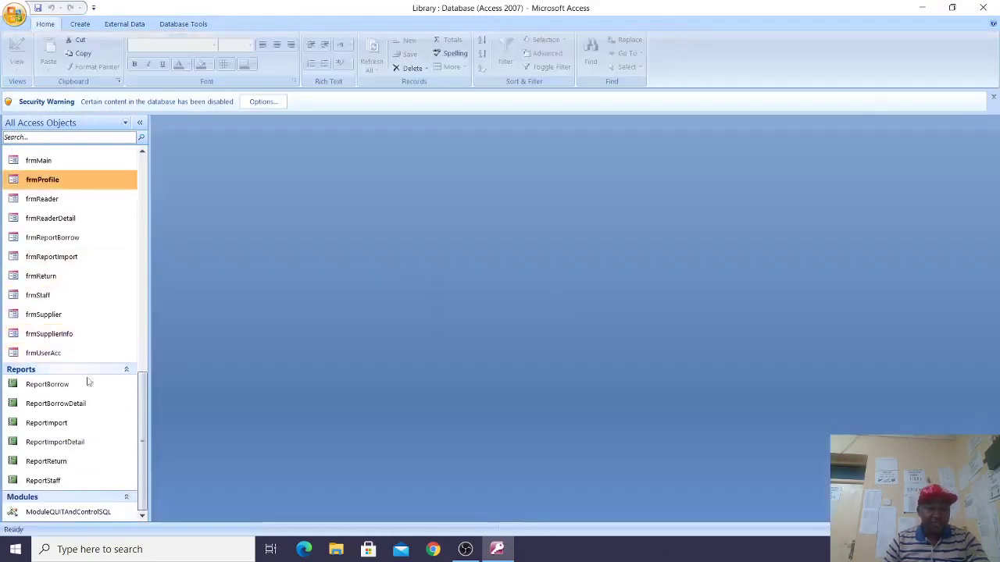
pyautogui.rightClick(60, 387)
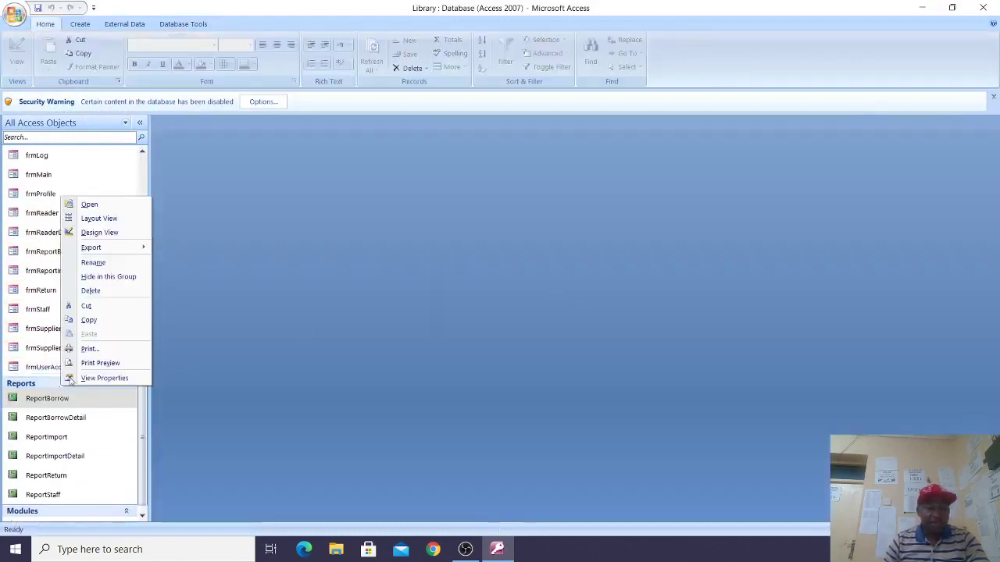
pyautogui.click(99, 232)
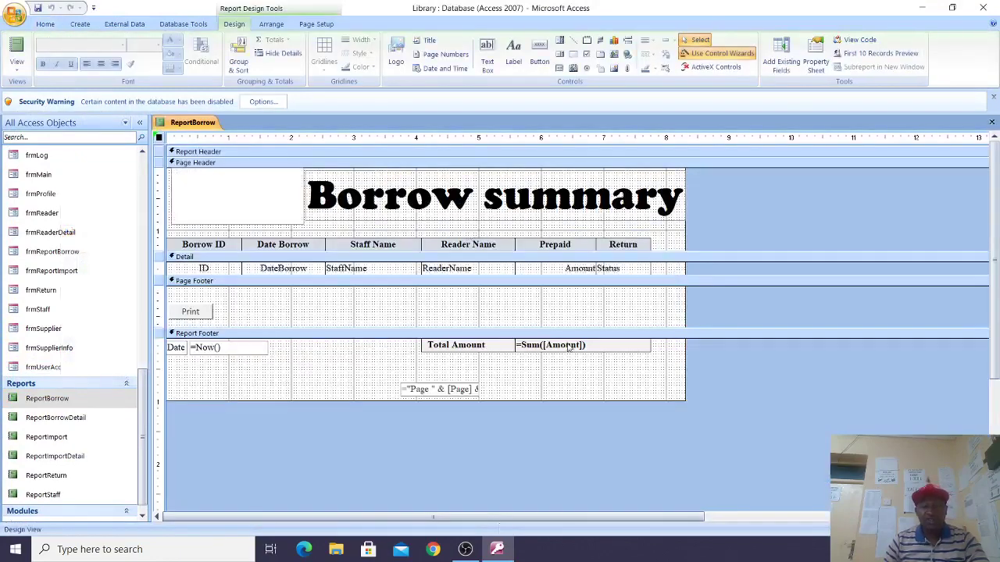
# Step: Inspect the footer's =Now() date and =Sum([Amount]) total boxes in a widened Property Sheet
pyautogui.click(227, 351)
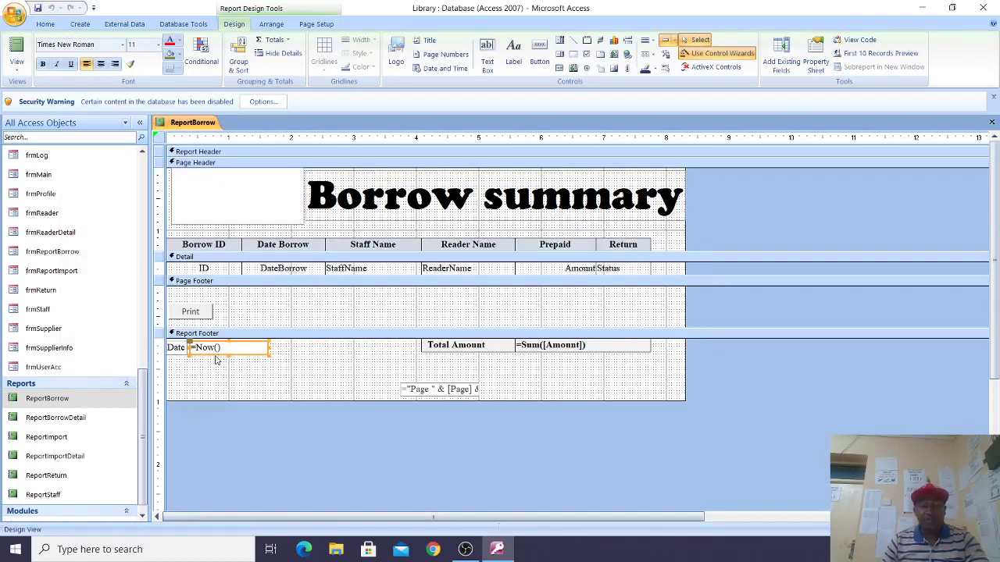
pyautogui.click(561, 351)
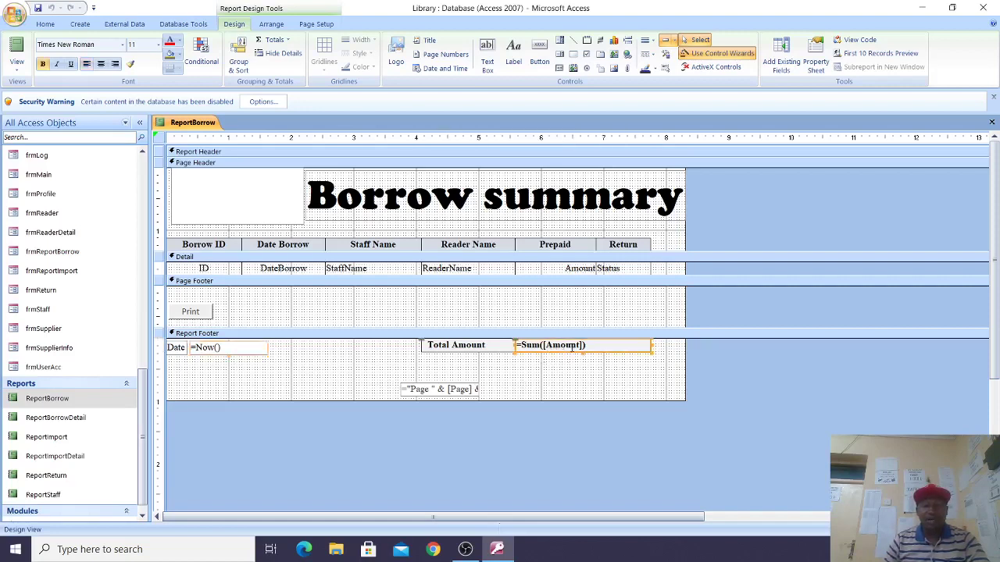
pyautogui.click(581, 268)
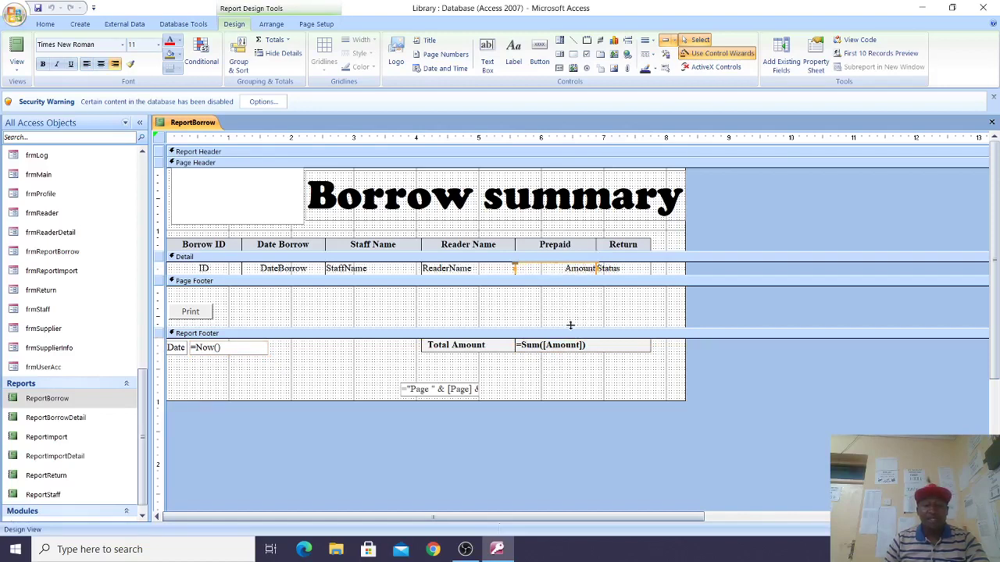
pyautogui.click(557, 348)
pyautogui.click(815, 62)
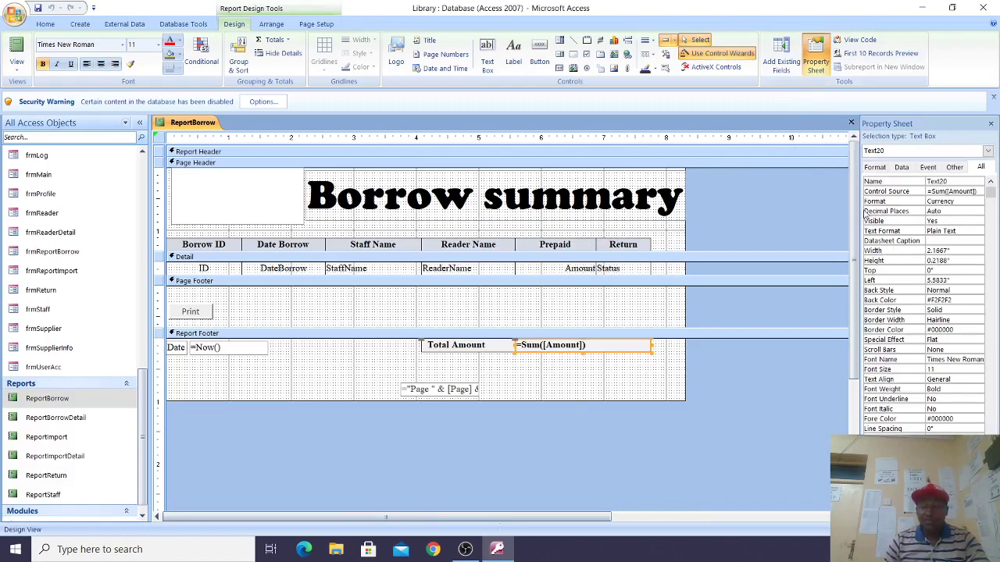
pyautogui.moveTo(859, 211); pyautogui.dragTo(773, 211)
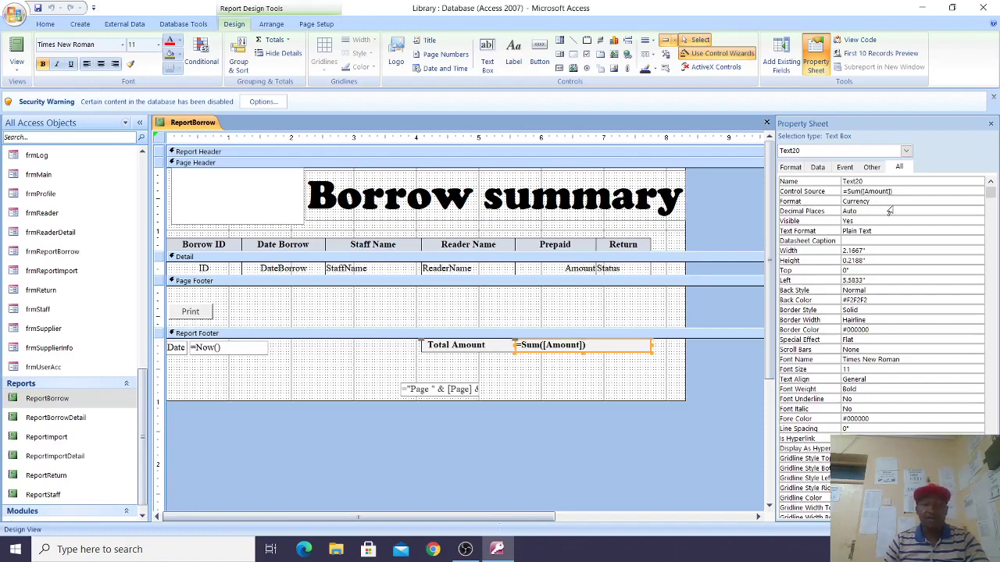
# Step: Close the Property Sheet and ReportBorrow, then open ReportReturn in Design View
pyautogui.click(990, 124)
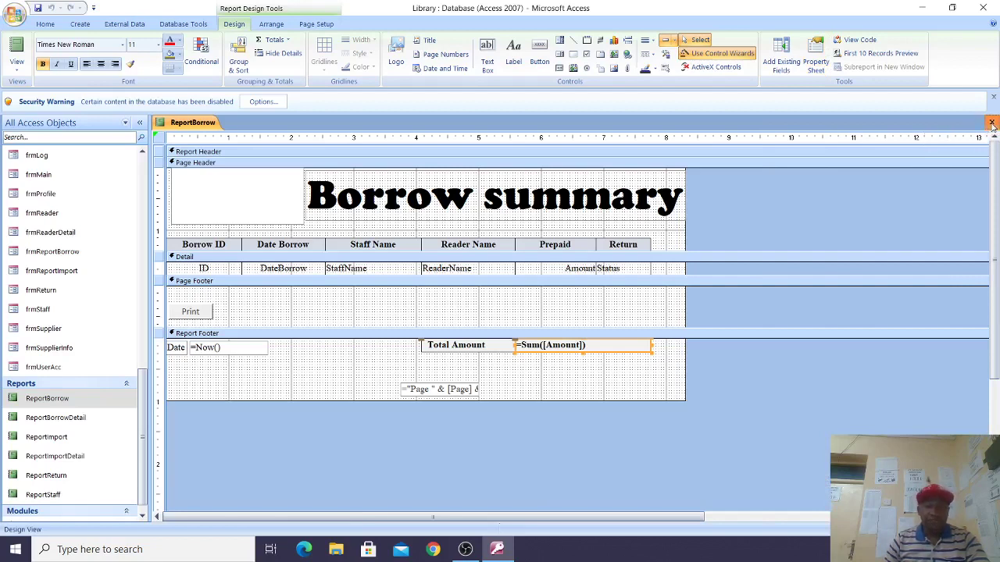
pyautogui.click(991, 123)
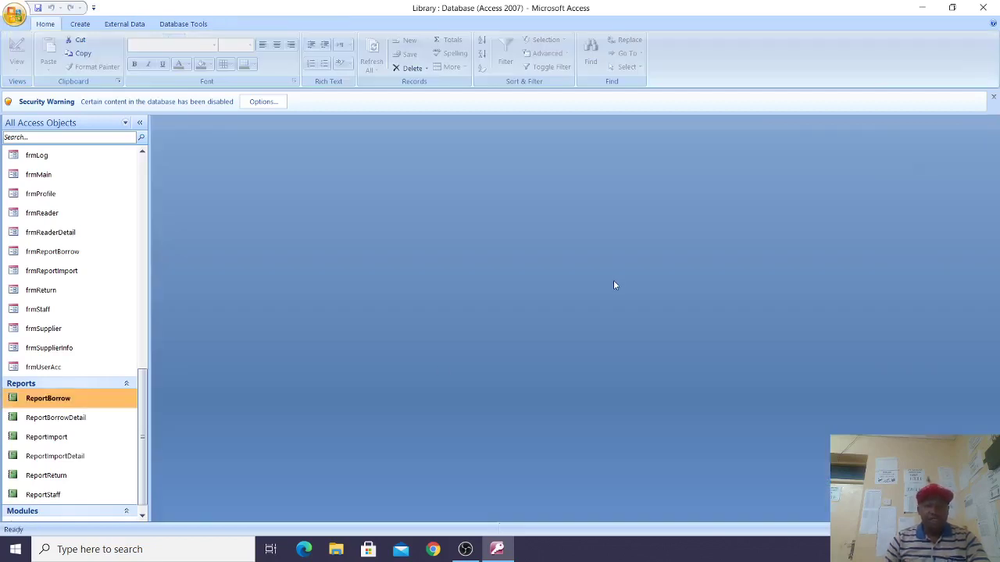
pyautogui.rightClick(60, 480)
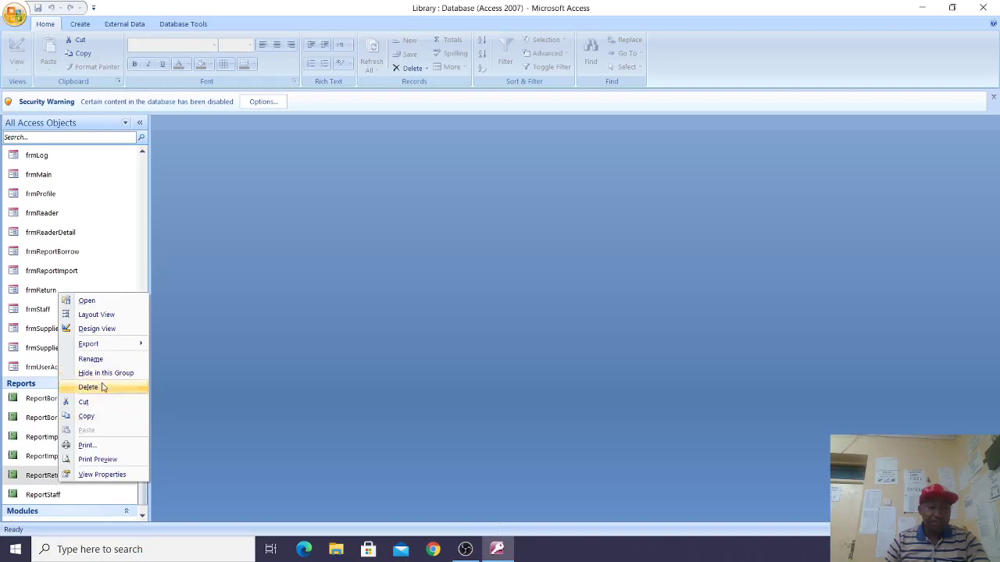
pyautogui.click(101, 329)
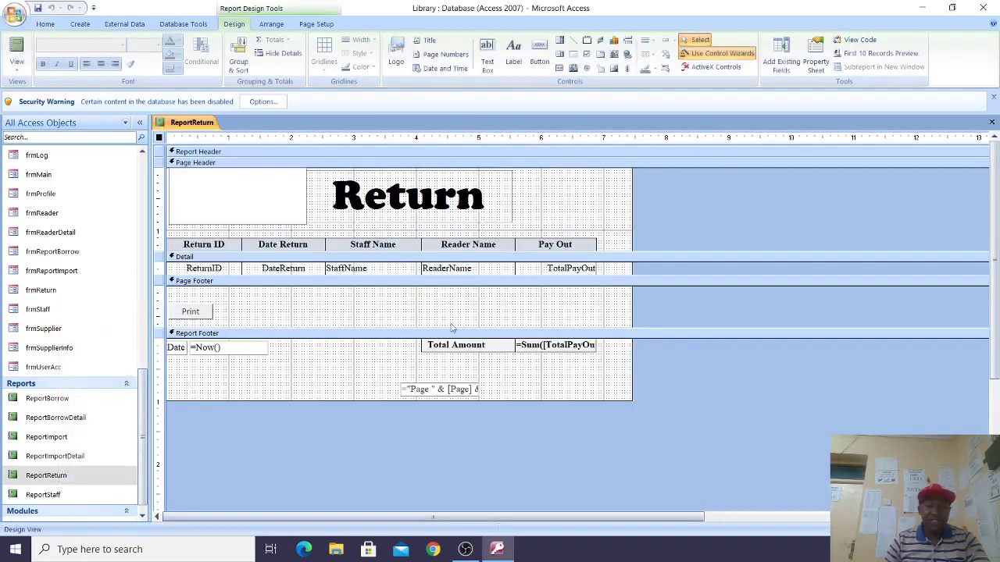